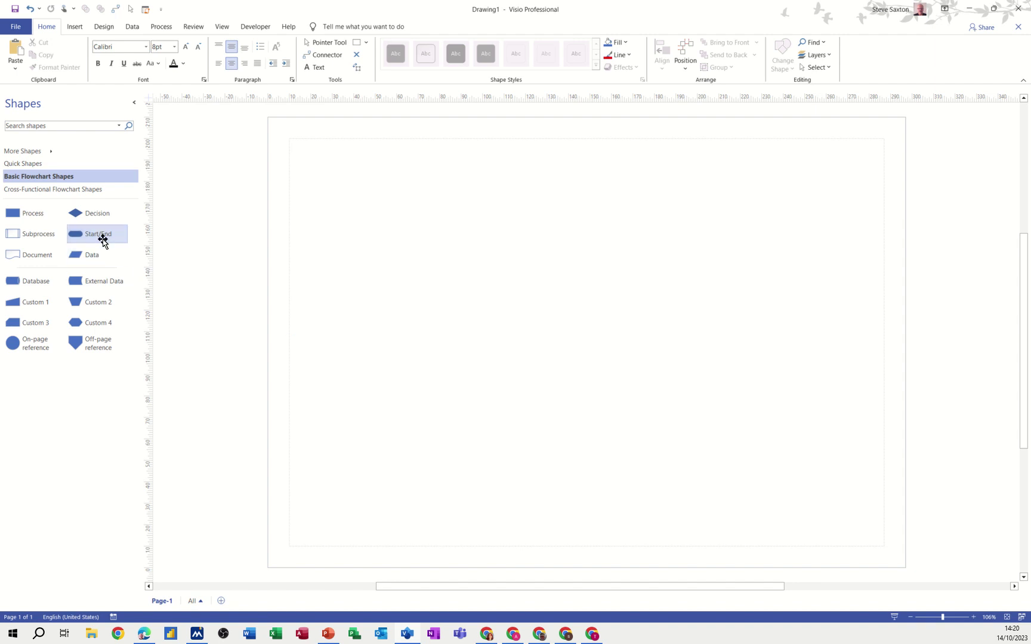
- Place a Start/End shape in the upper middle of the page and attach a connected Process shape below it
{"action": "left_click_drag", "start_coordinate": [97, 233], "coordinate": [540, 192]}
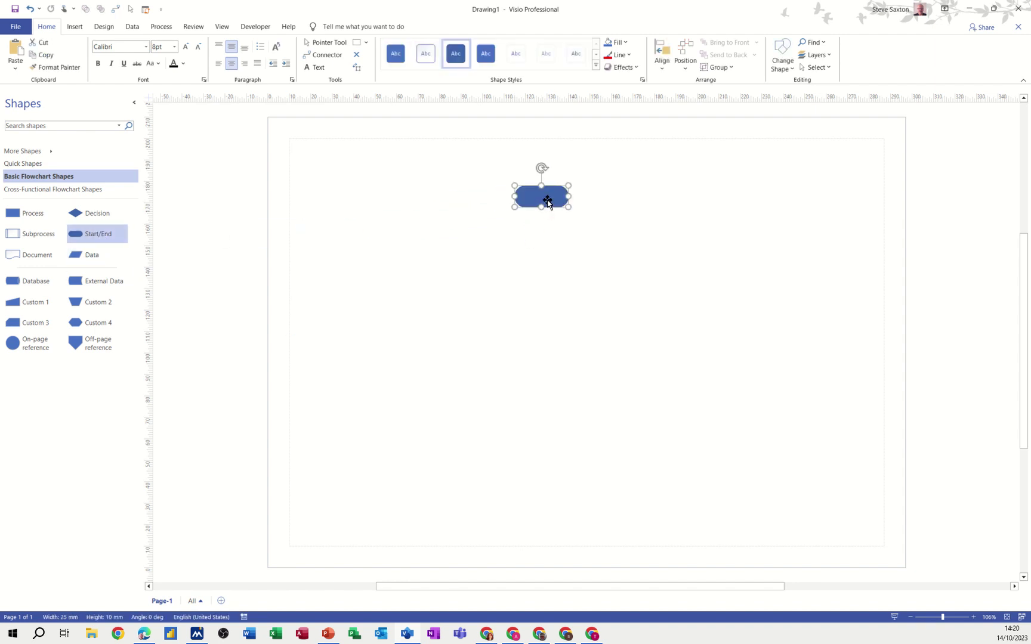
{"action": "left_click", "coordinate": [524, 229]}
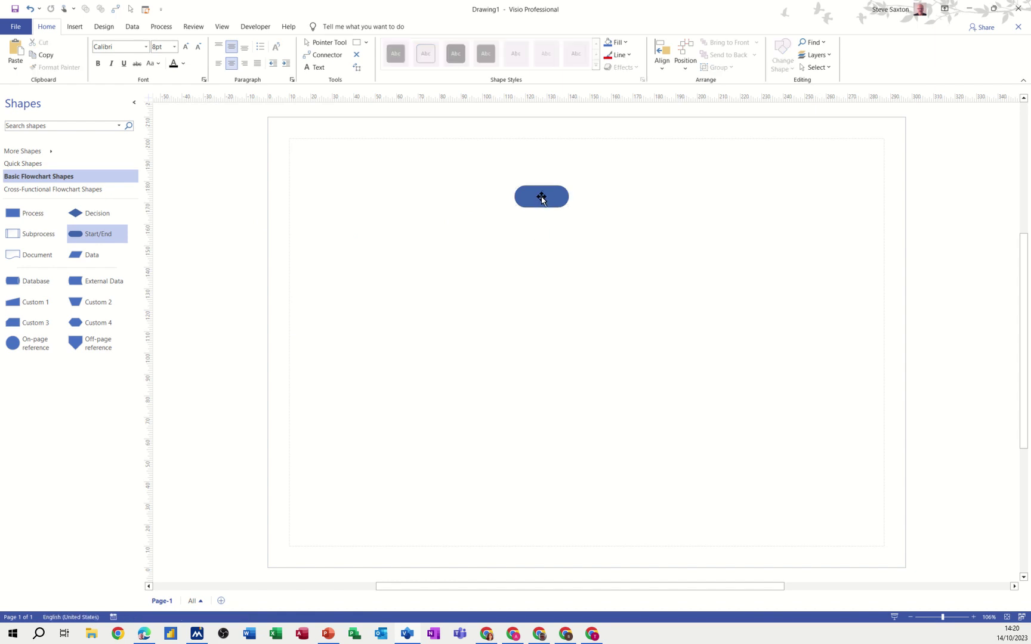
{"action": "left_click", "coordinate": [549, 198]}
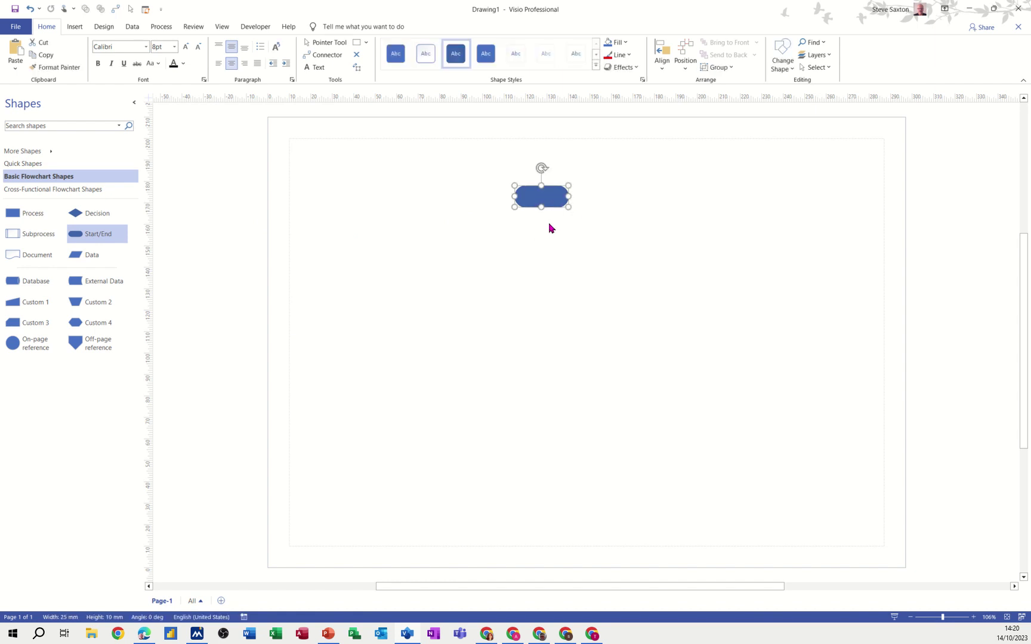
{"action": "left_click", "coordinate": [533, 223]}
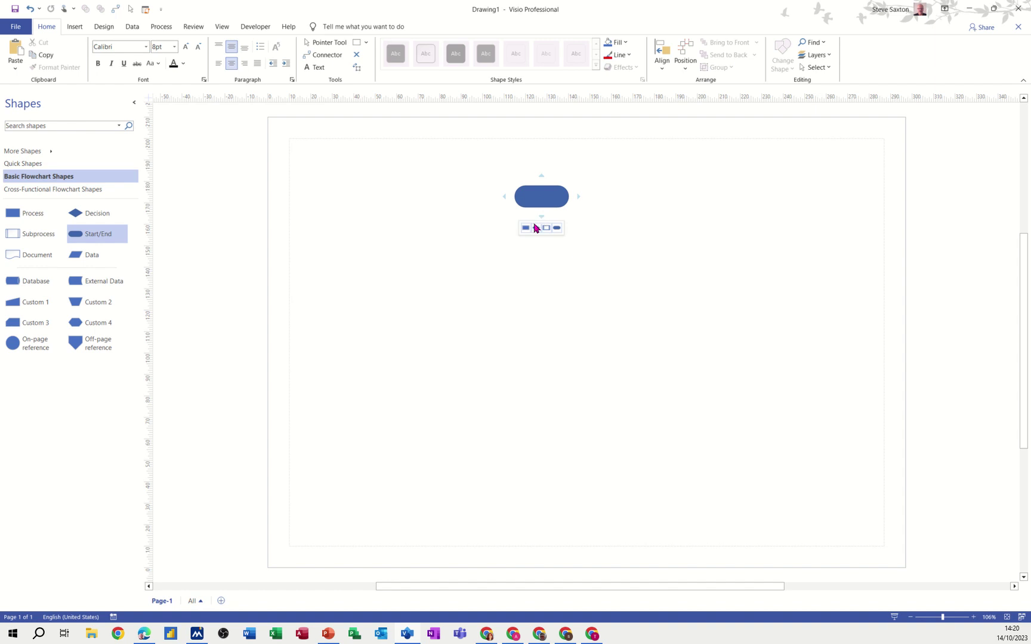
{"action": "left_click", "coordinate": [526, 228]}
- Extend the flowchart downward with connected Process, Decision, Process and Start/End shapes in that order
{"action": "mouse_move", "coordinate": [540, 275]}
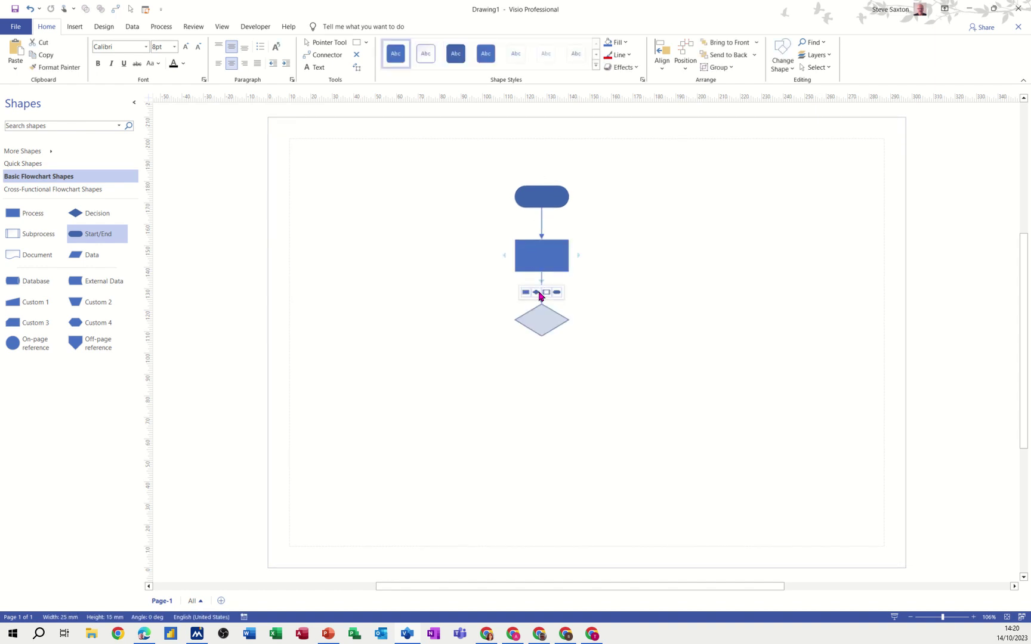
{"action": "left_click", "coordinate": [526, 293]}
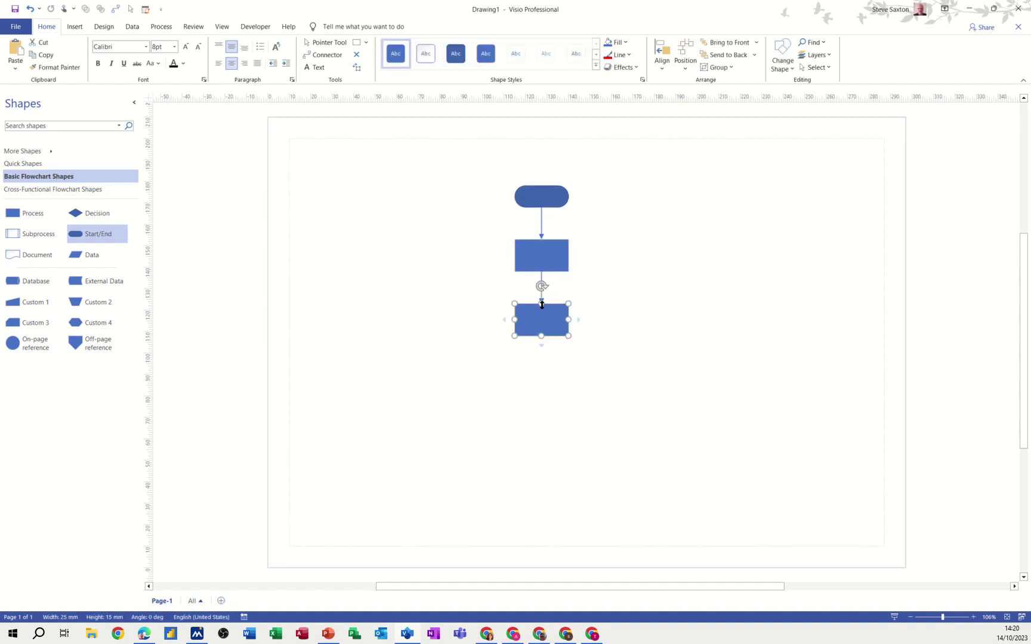
{"action": "left_click", "coordinate": [537, 357]}
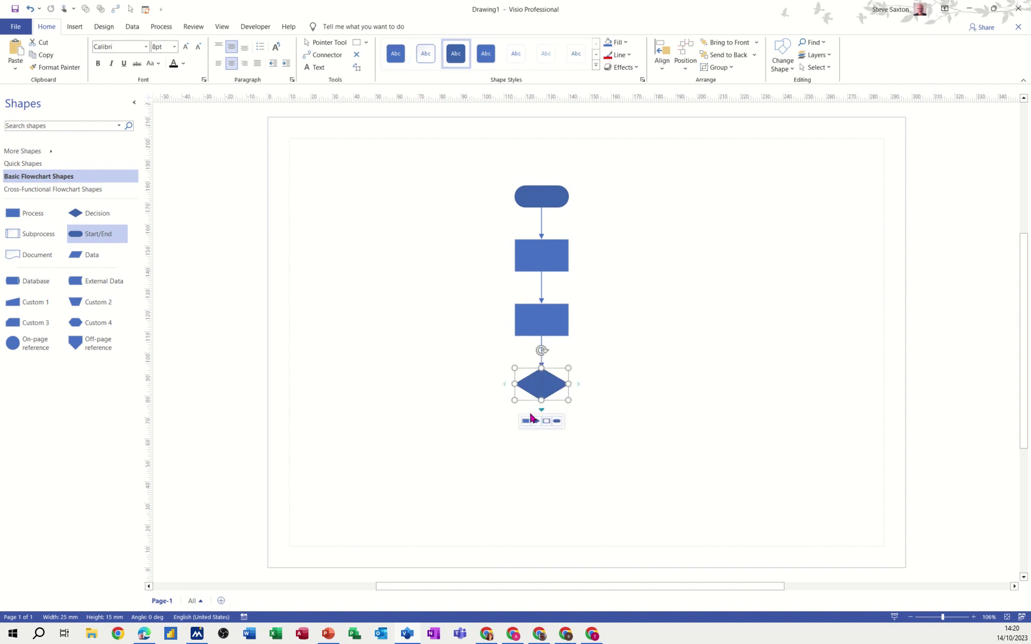
{"action": "left_click", "coordinate": [526, 420]}
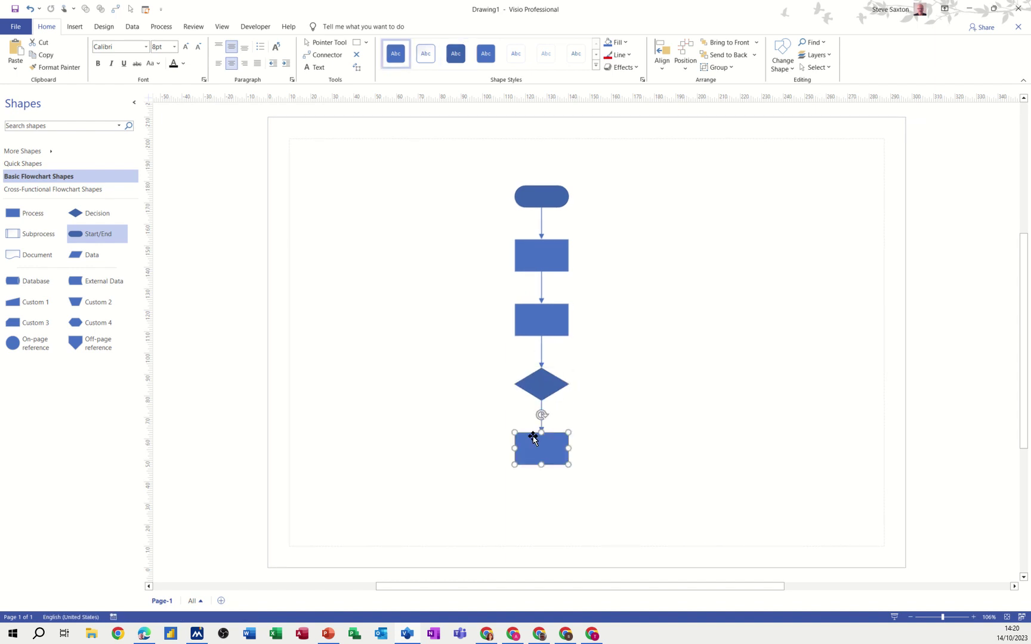
{"action": "left_click", "coordinate": [555, 488]}
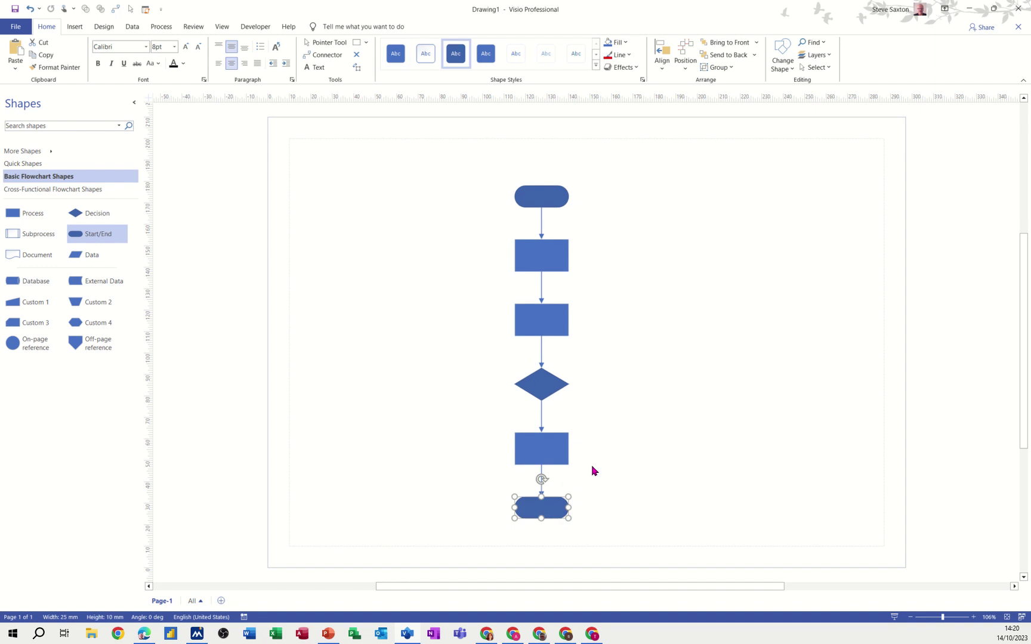
{"action": "left_click", "coordinate": [473, 190]}
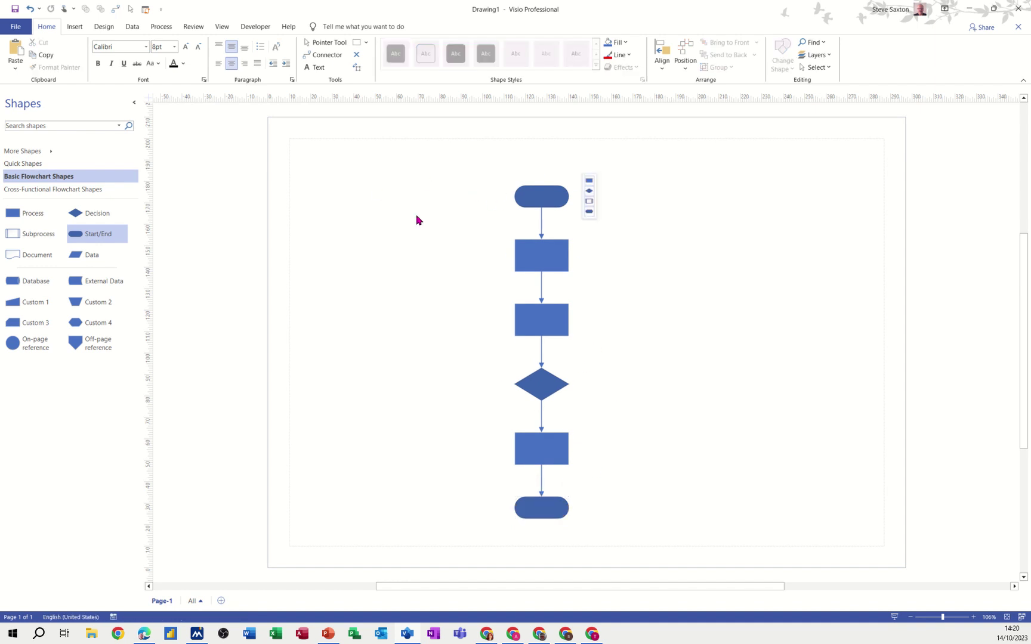
{"action": "mouse_move", "coordinate": [505, 320]}
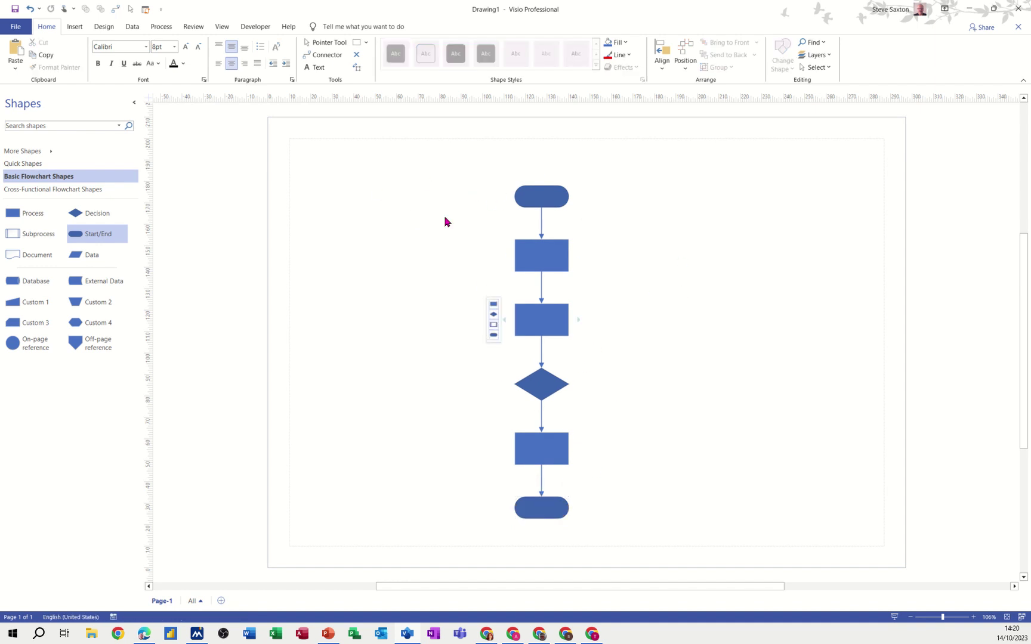
- Apply the world map background to Page-1
{"action": "left_click", "coordinate": [104, 28]}
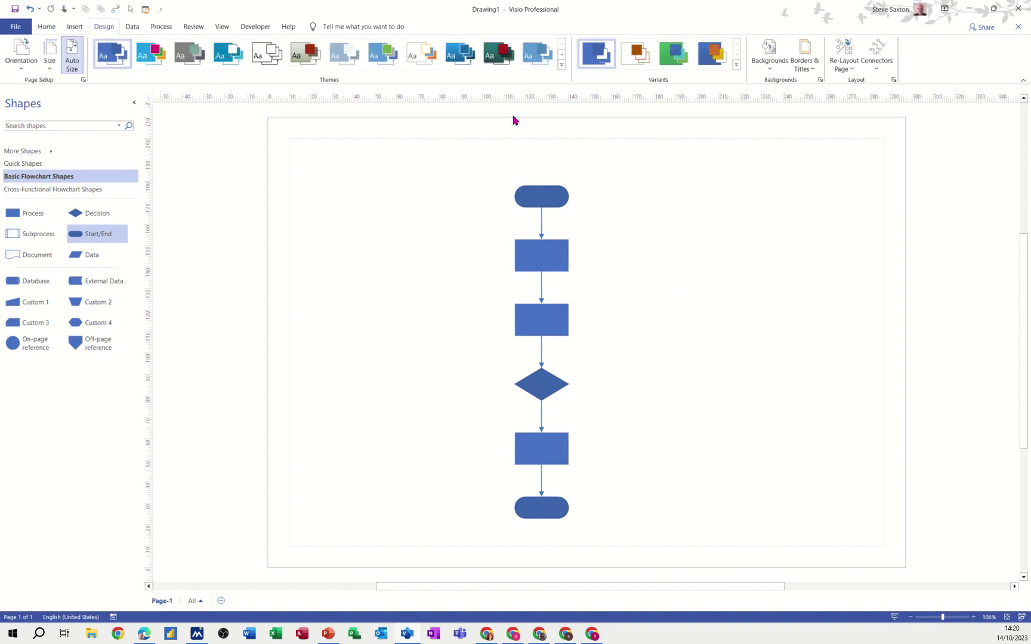
{"action": "left_click", "coordinate": [770, 71]}
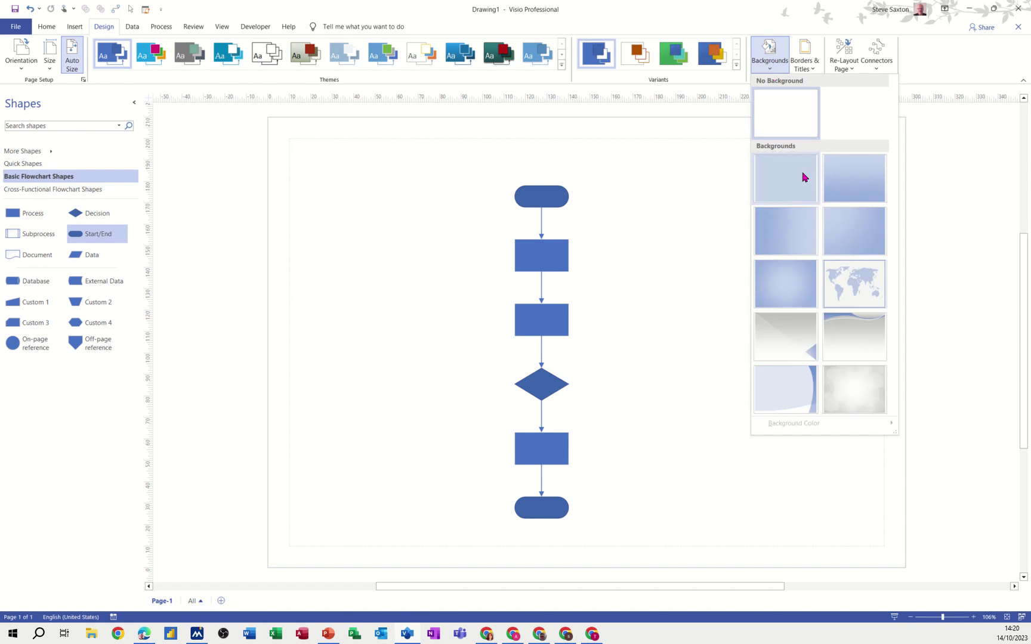
{"action": "left_click", "coordinate": [856, 283]}
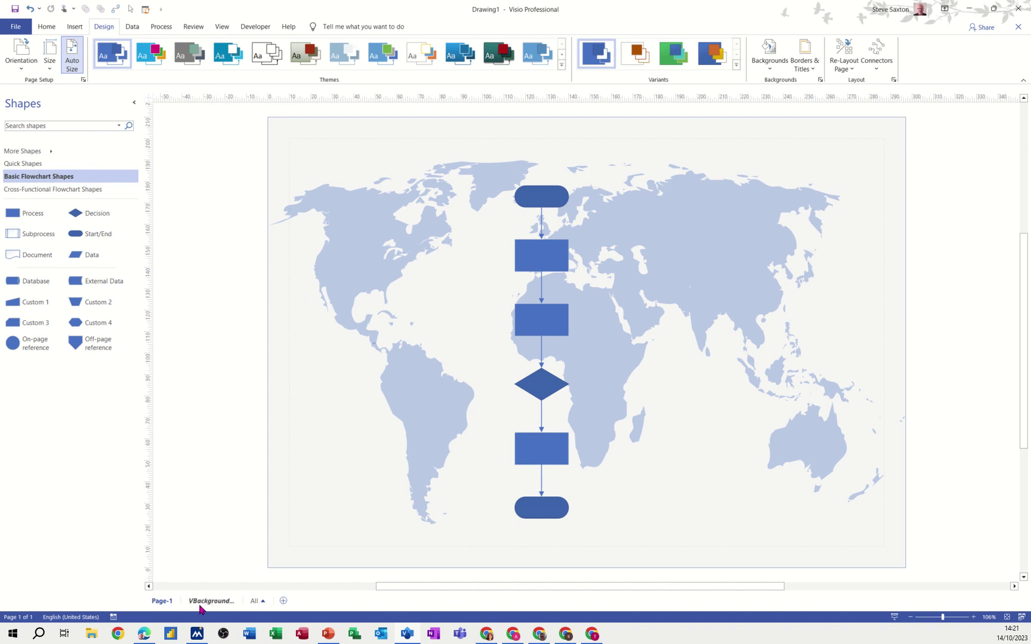
- Review the page properties of Page-1 and of the VBackground-1 page, including their type and assigned background
{"action": "right_click", "coordinate": [162, 603]}
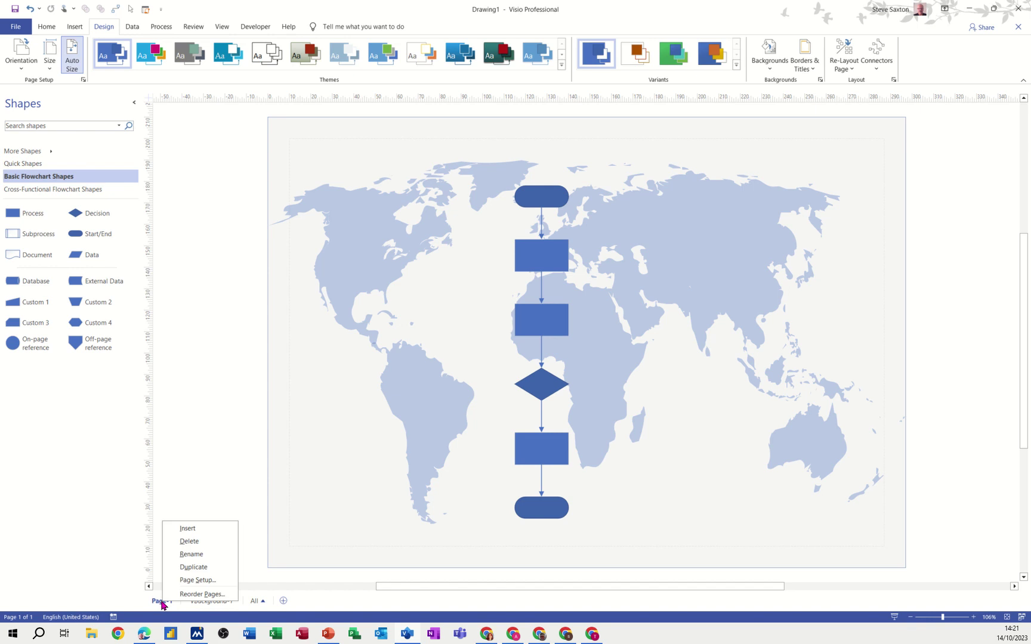
{"action": "left_click", "coordinate": [194, 581]}
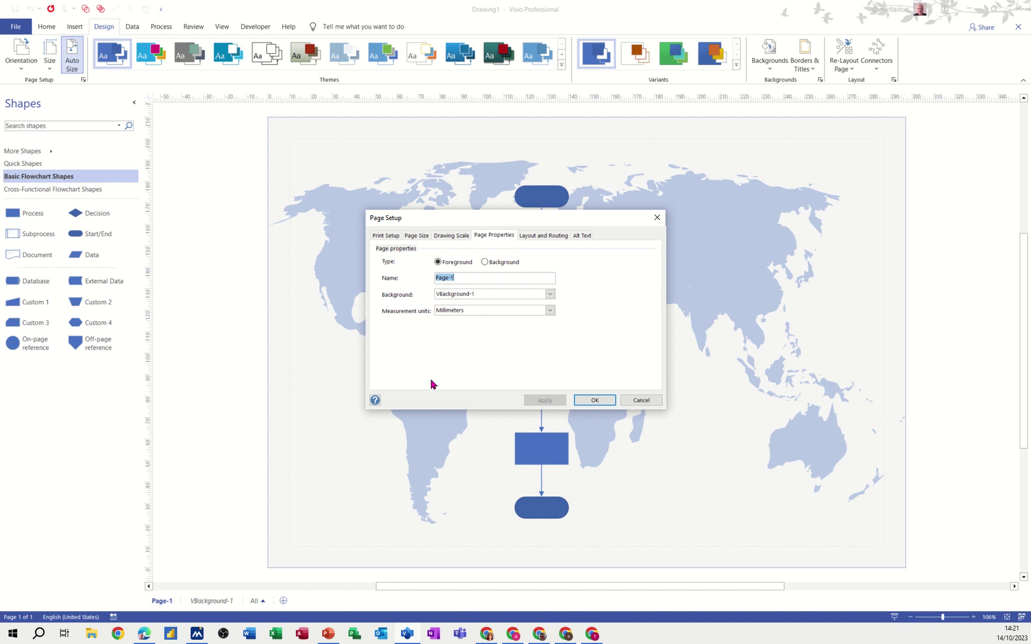
{"action": "left_click", "coordinate": [595, 401]}
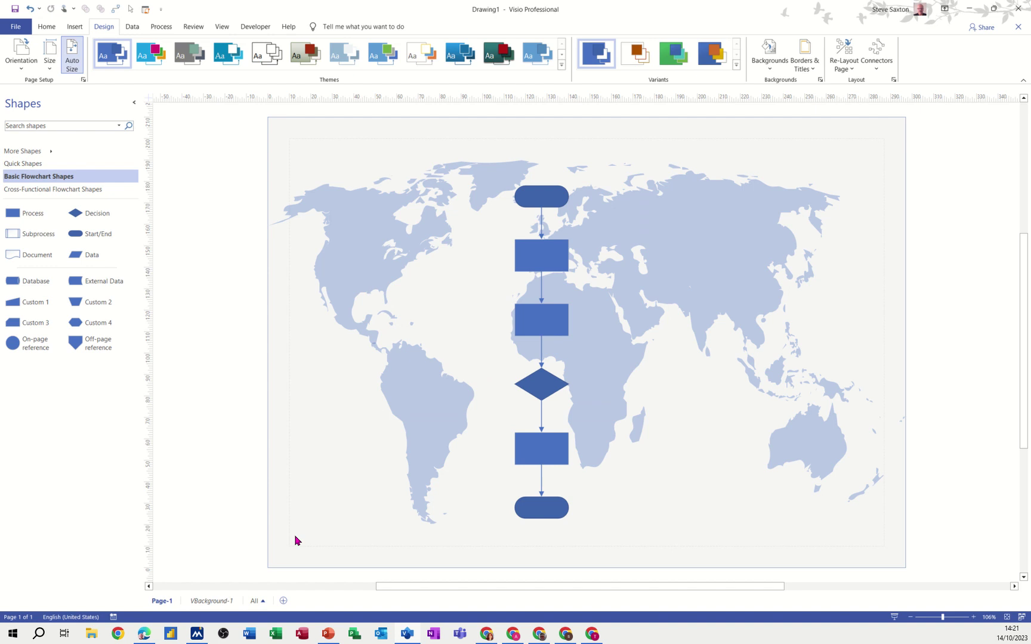
{"action": "right_click", "coordinate": [205, 600]}
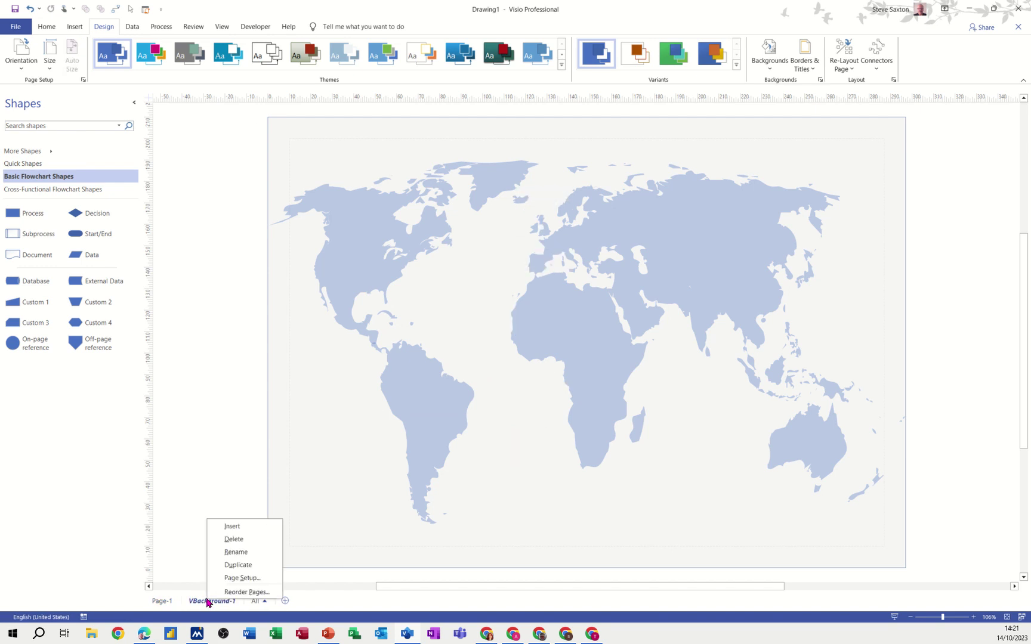
{"action": "left_click", "coordinate": [242, 578]}
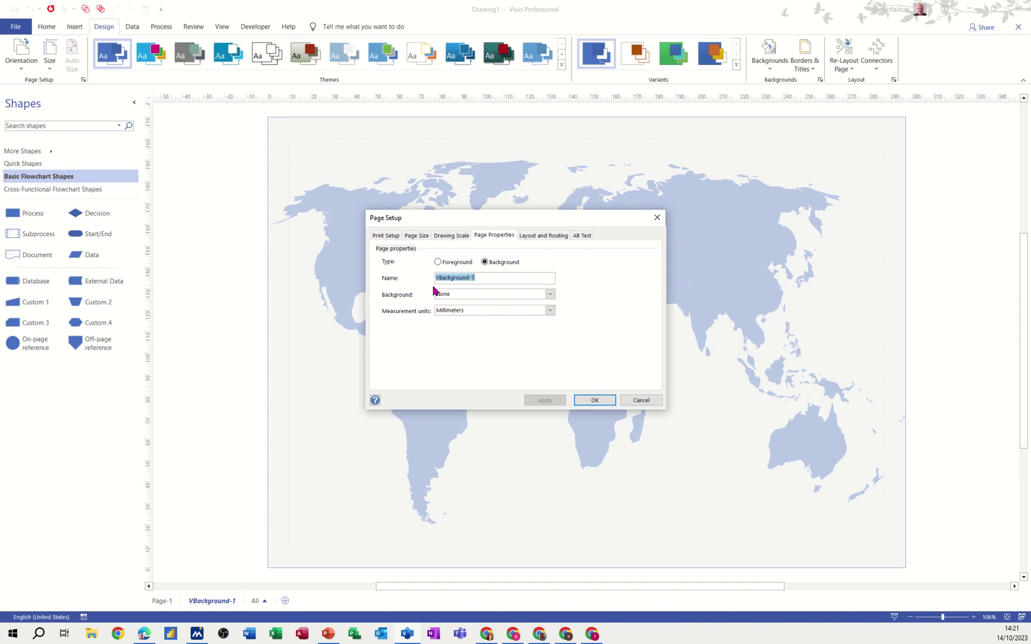
{"action": "left_click", "coordinate": [627, 401]}
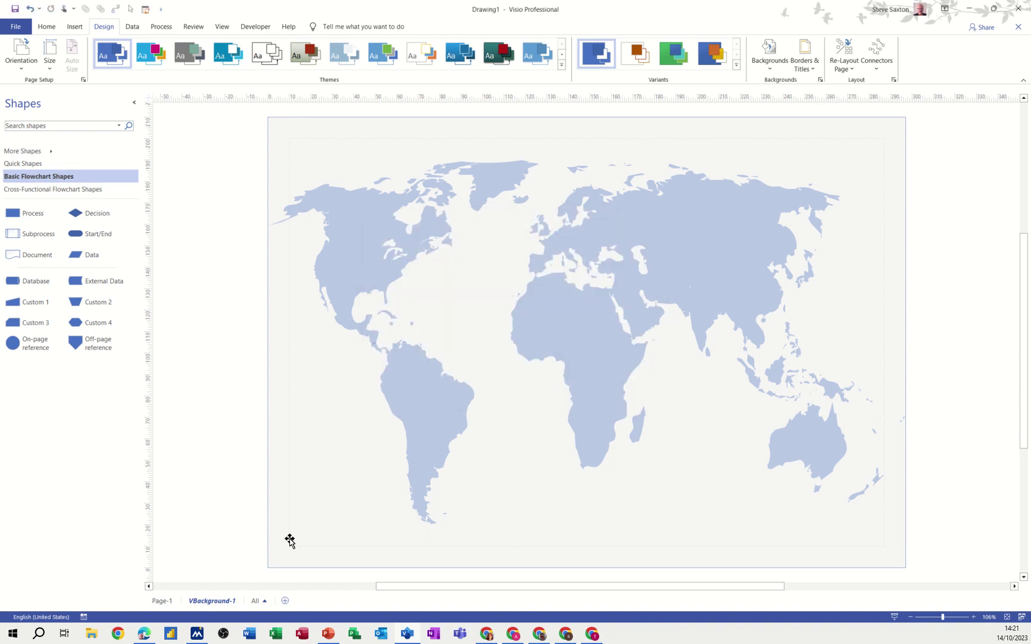
- Add a new page, set its type to Background and name it Logo
{"action": "left_click", "coordinate": [286, 602]}
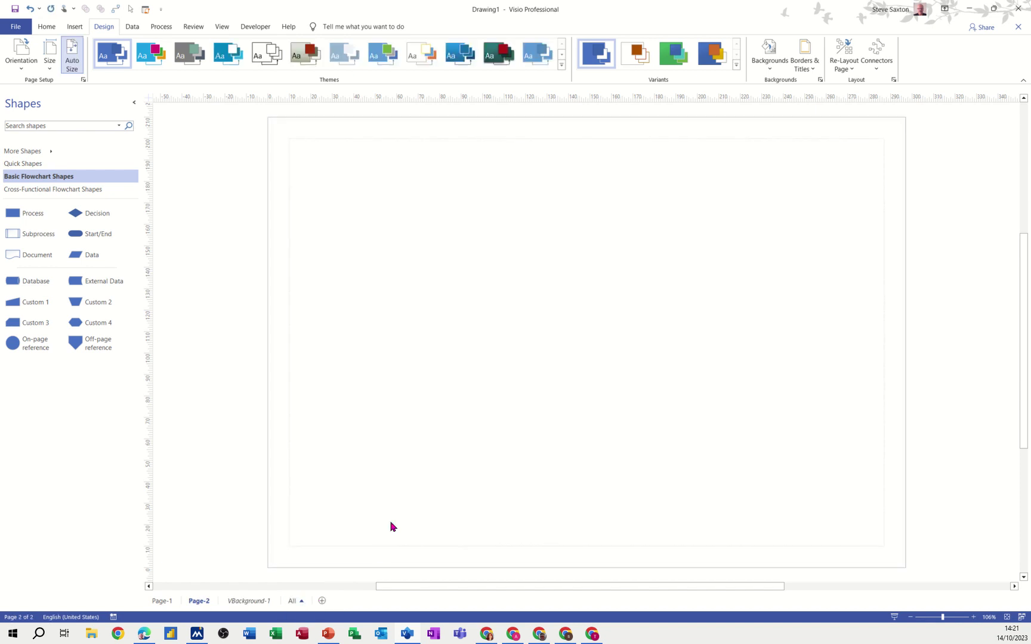
{"action": "right_click", "coordinate": [197, 603]}
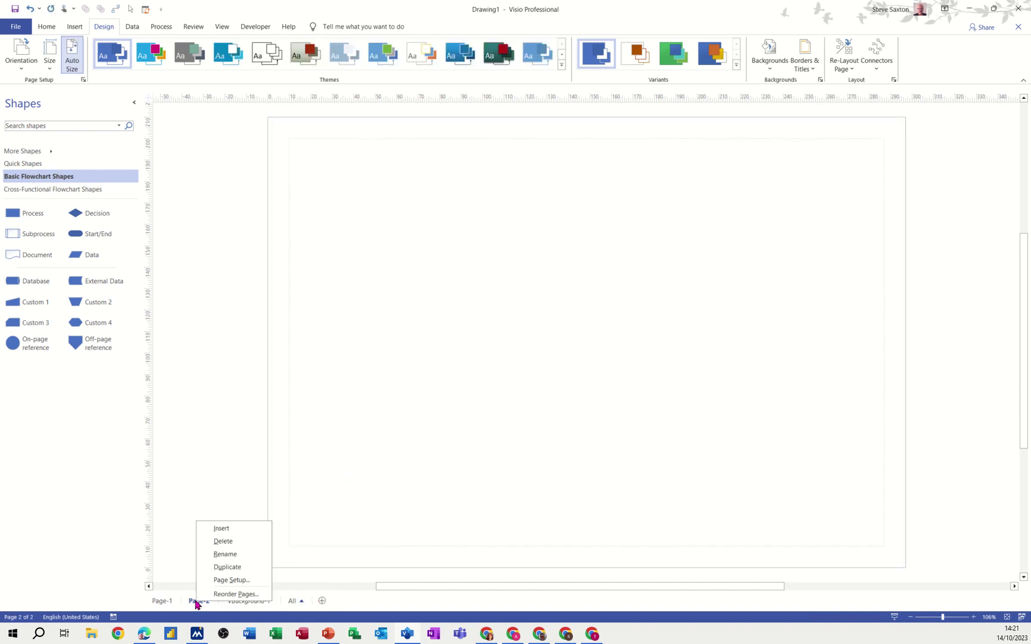
{"action": "left_click", "coordinate": [231, 580]}
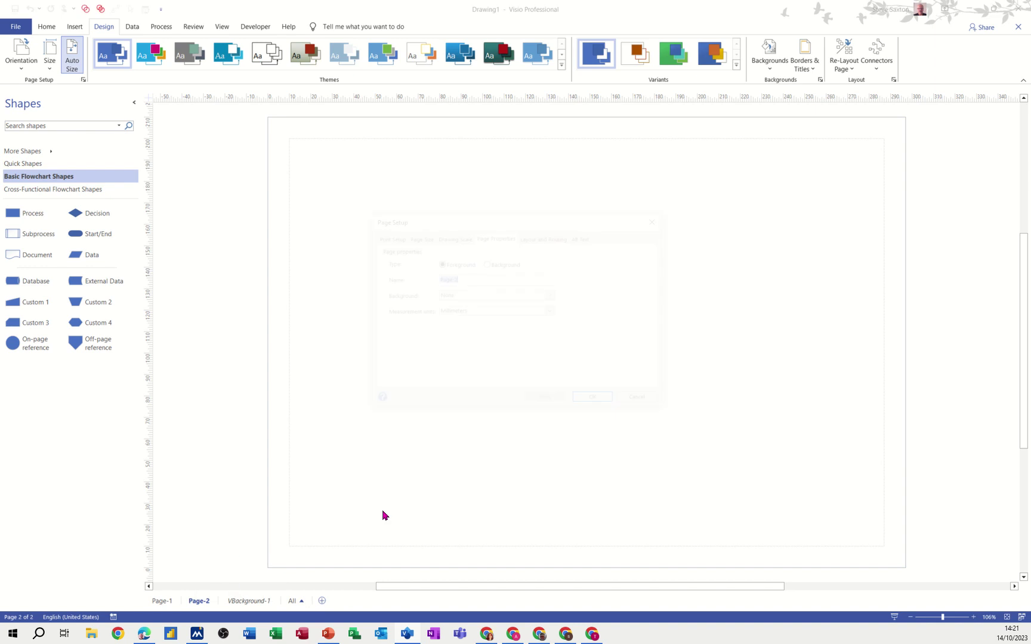
{"action": "left_click", "coordinate": [485, 263]}
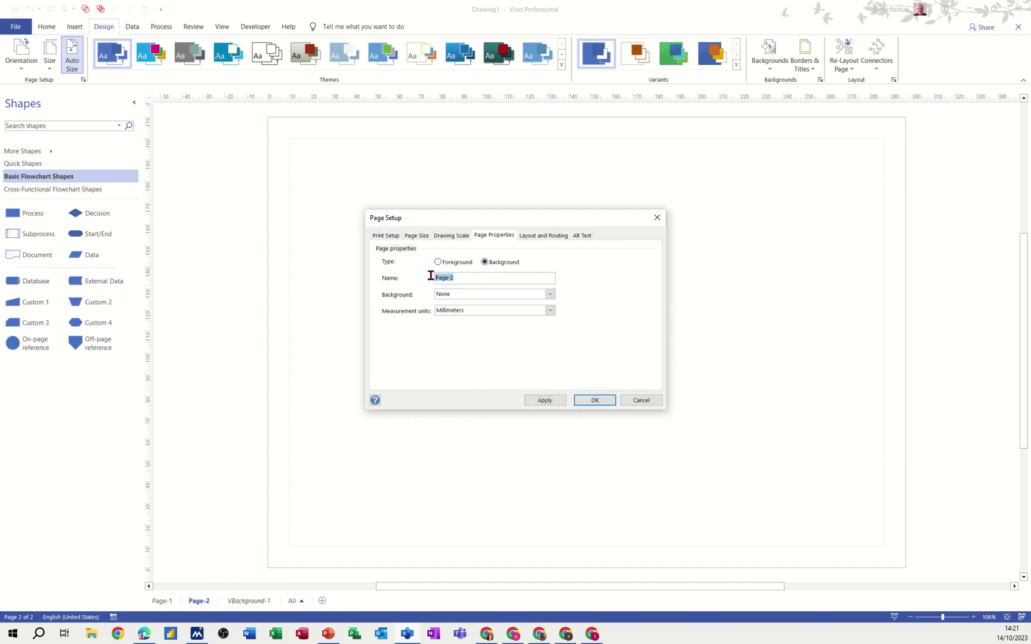
{"action": "type", "text": "Logo"}
{"action": "left_click", "coordinate": [593, 401]}
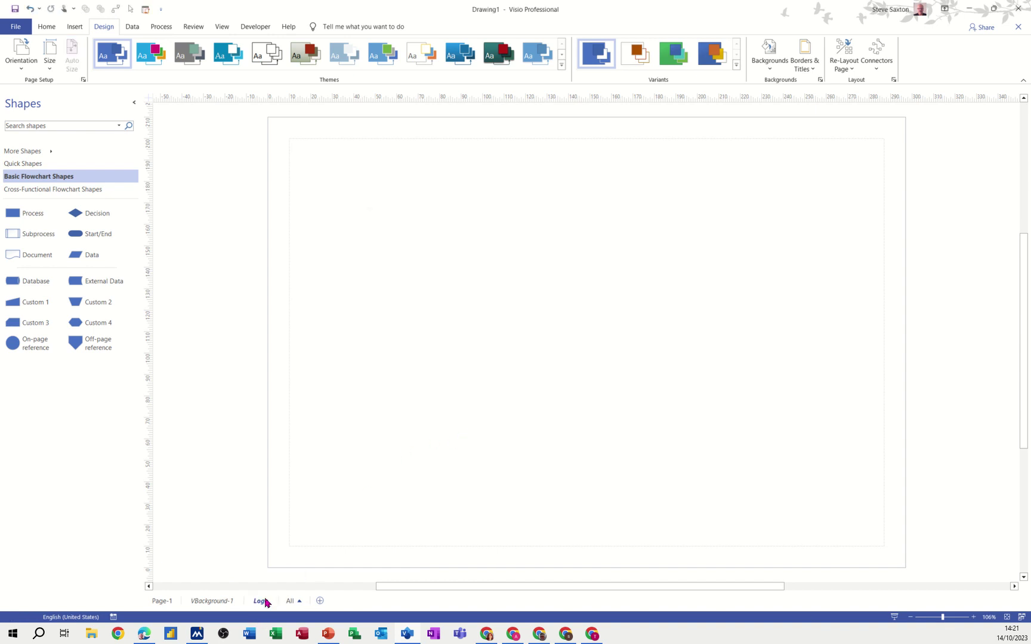
- Assign the Logo page as Page-1's background and delete the VBackground-1 page
{"action": "left_click", "coordinate": [160, 604]}
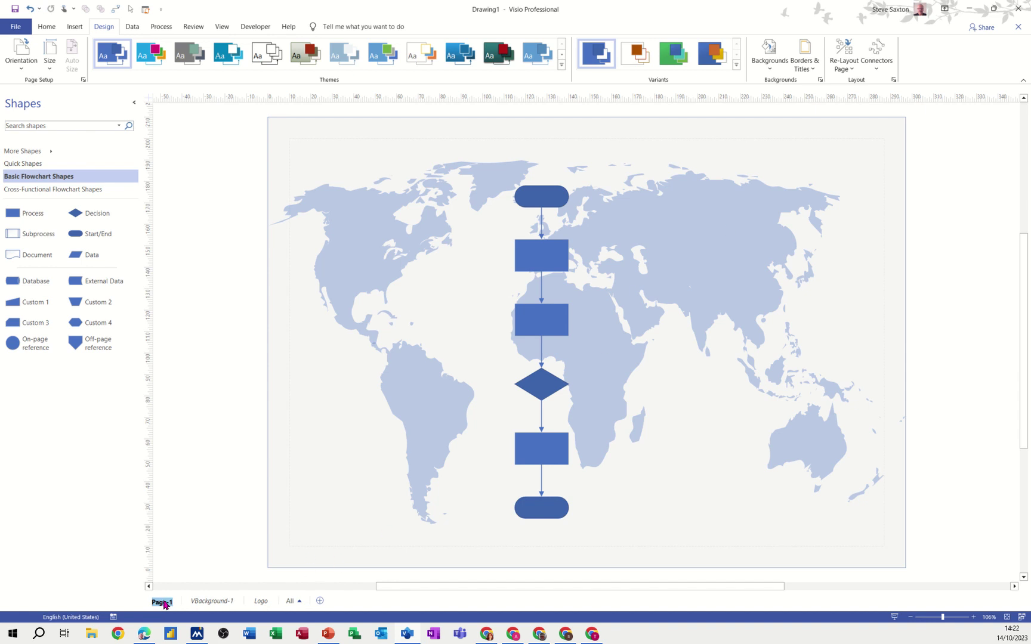
{"action": "left_click", "coordinate": [316, 536]}
{"action": "right_click", "coordinate": [161, 600]}
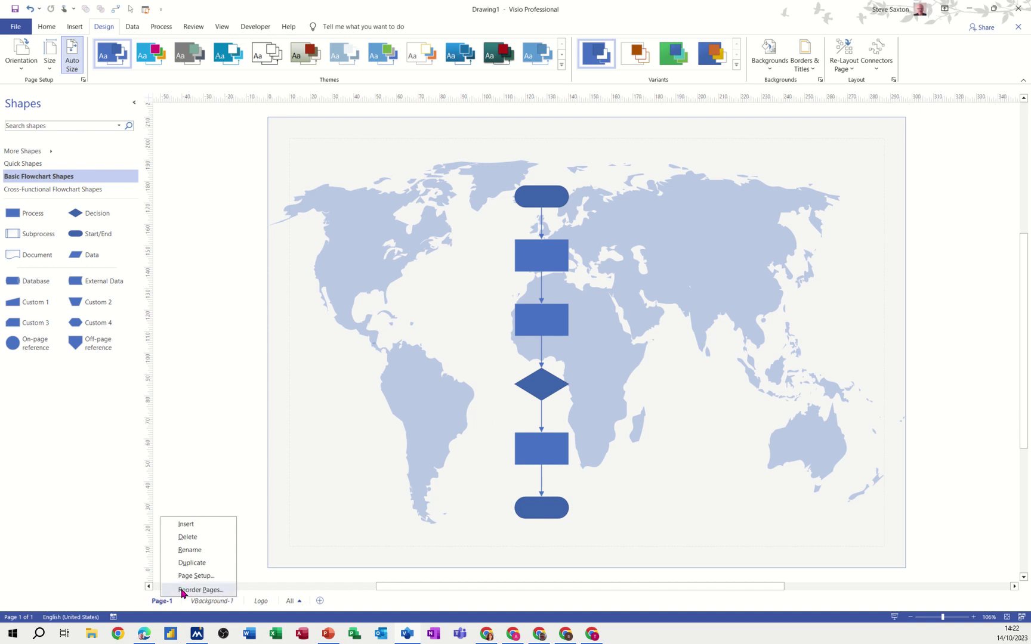
{"action": "left_click", "coordinate": [196, 576]}
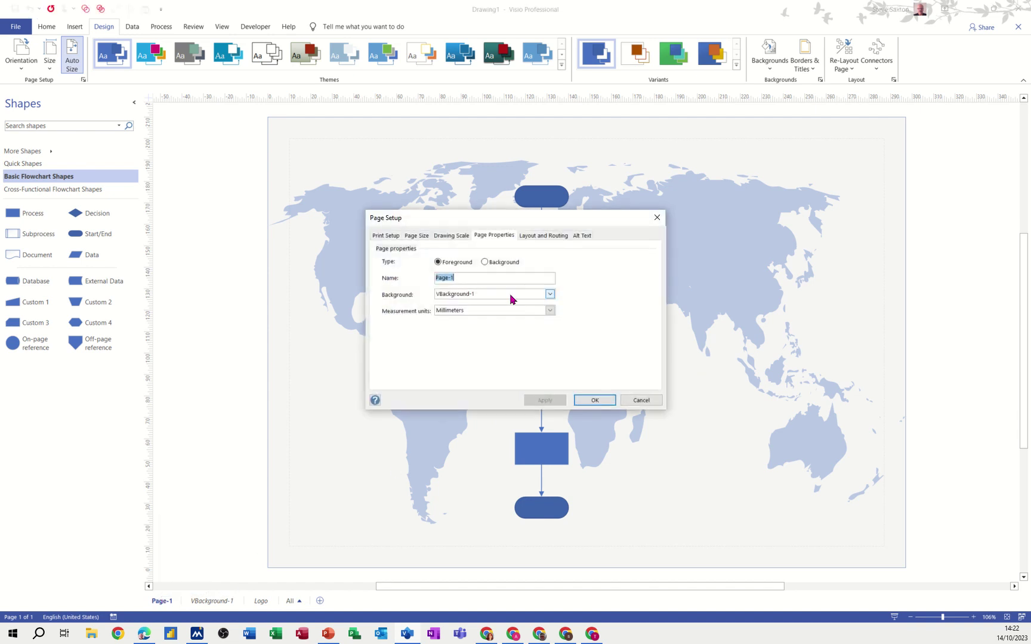
{"action": "left_click", "coordinate": [549, 294]}
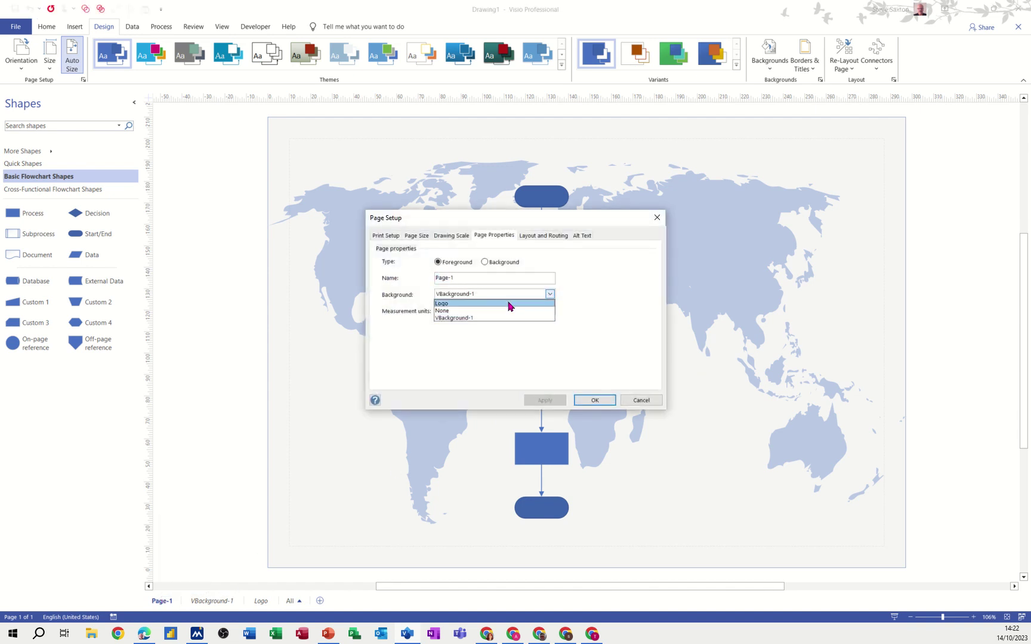
{"action": "left_click", "coordinate": [508, 303]}
{"action": "left_click", "coordinate": [586, 402]}
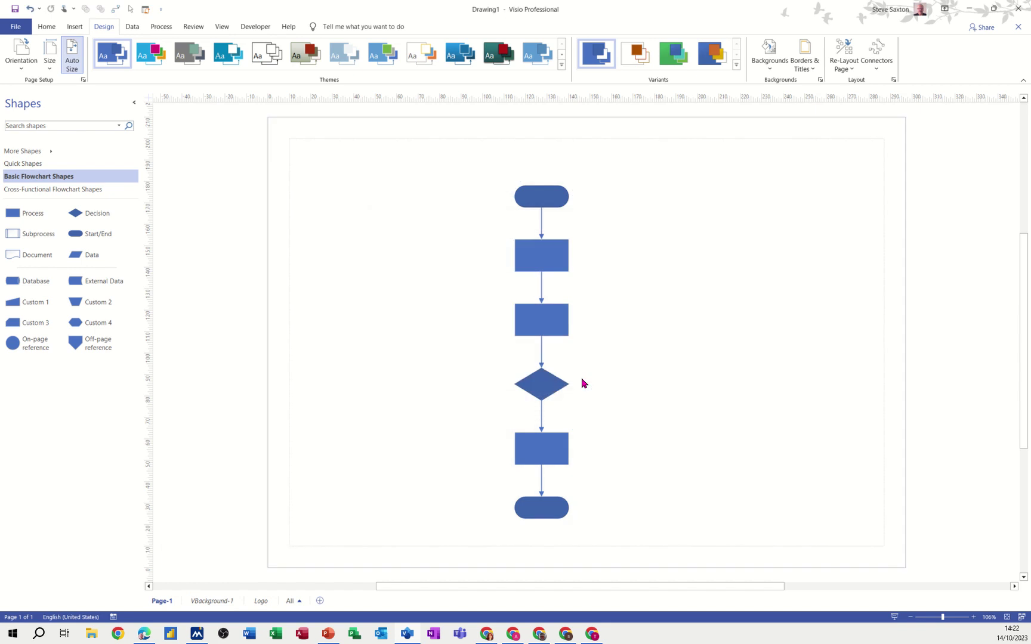
{"action": "right_click", "coordinate": [200, 600]}
{"action": "left_click", "coordinate": [230, 544]}
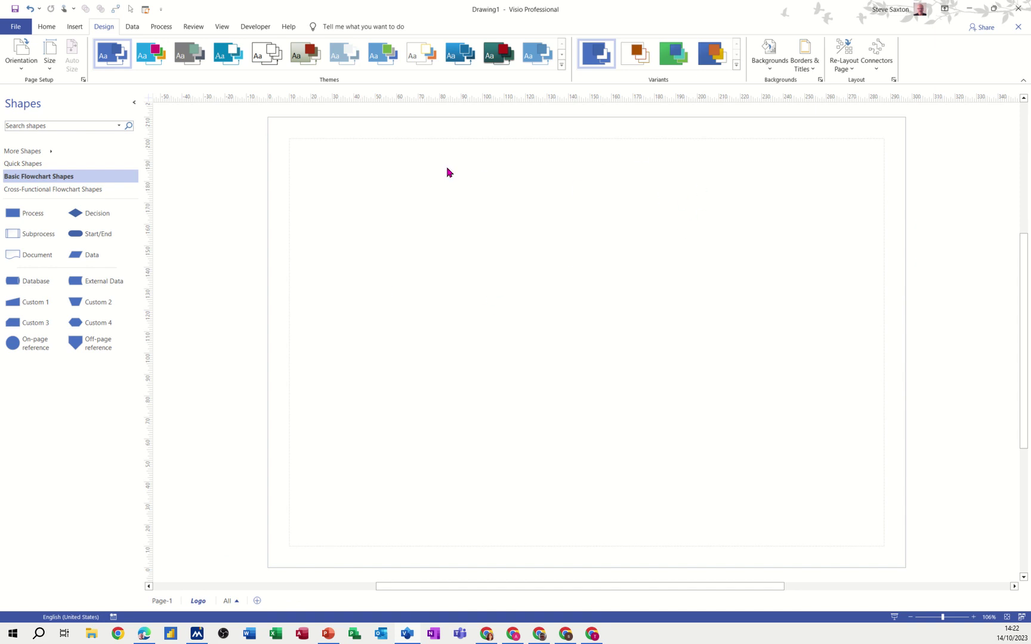
- Add a text box about 90 by 18 mm reading "IT's Easy Training Ltd" on the Logo page and move it near the page's upper-right corner
{"action": "left_click", "coordinate": [45, 27]}
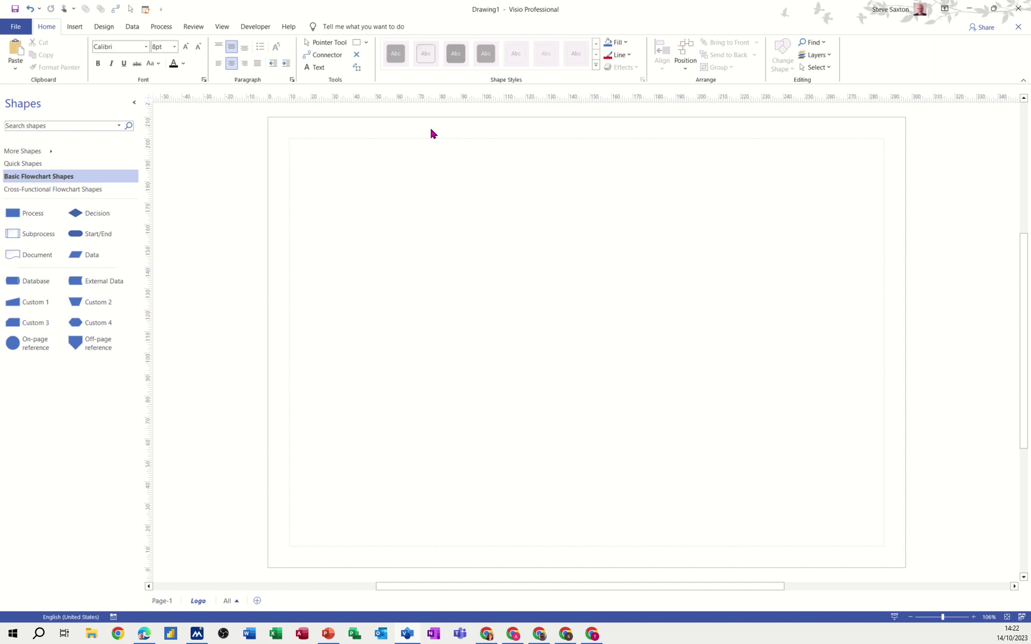
{"action": "left_click", "coordinate": [316, 69]}
{"action": "left_click_drag", "start_coordinate": [634, 146], "coordinate": [826, 186]}
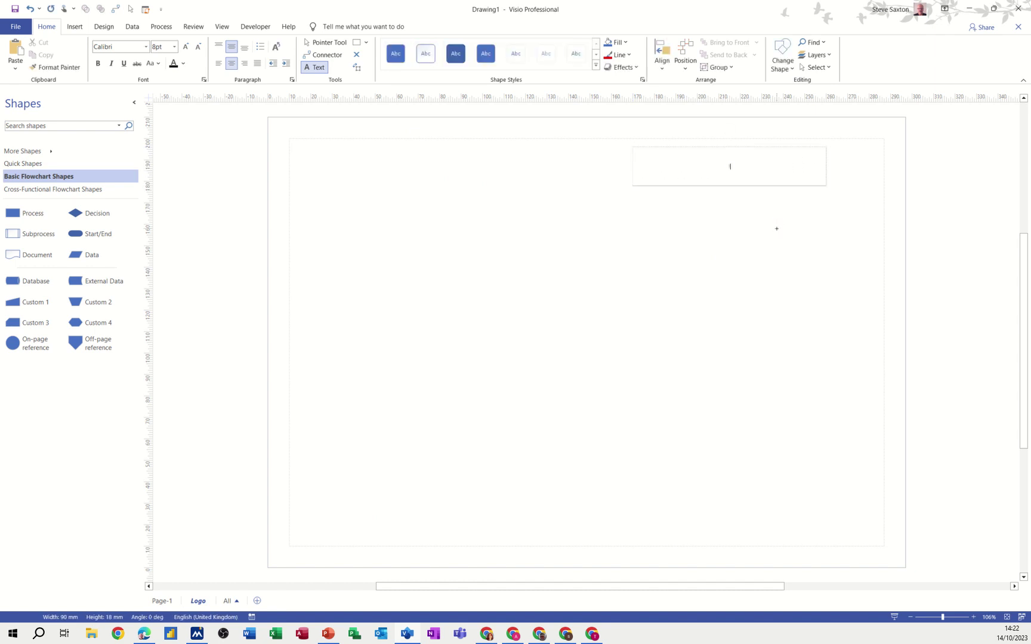
{"action": "type", "text": "It's Easy Training Ltd"}
{"action": "left_click", "coordinate": [323, 43]}
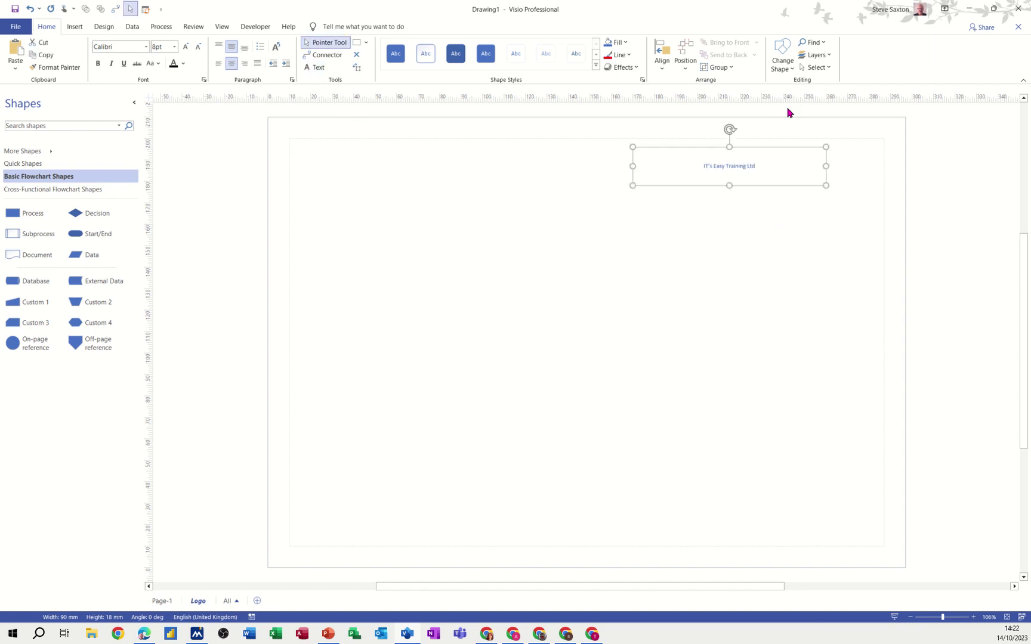
{"action": "left_click", "coordinate": [771, 160]}
{"action": "left_click_drag", "start_coordinate": [741, 163], "coordinate": [784, 155]}
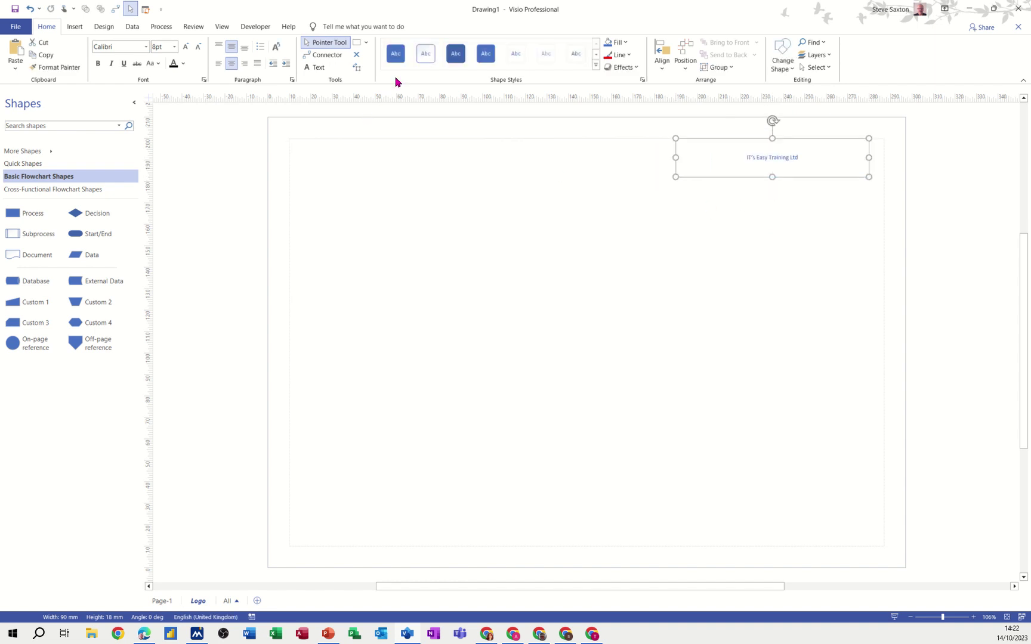
- Apply the solid blue fill style with white text to the company name box and set its text to 16 pt
{"action": "left_click", "coordinate": [396, 54]}
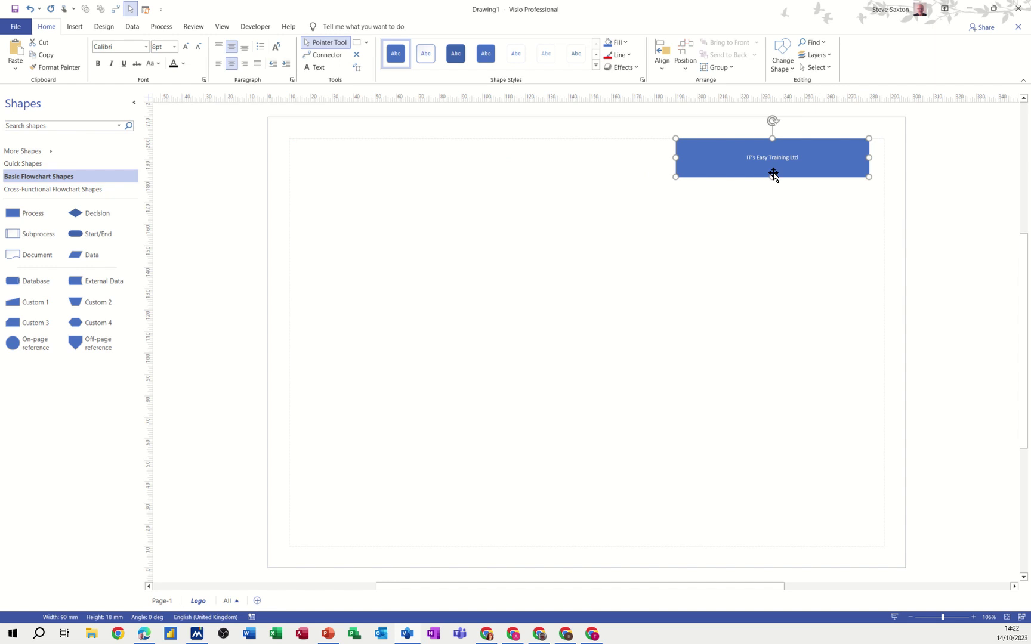
{"action": "left_click", "coordinate": [804, 158]}
{"action": "double_click", "coordinate": [804, 158]}
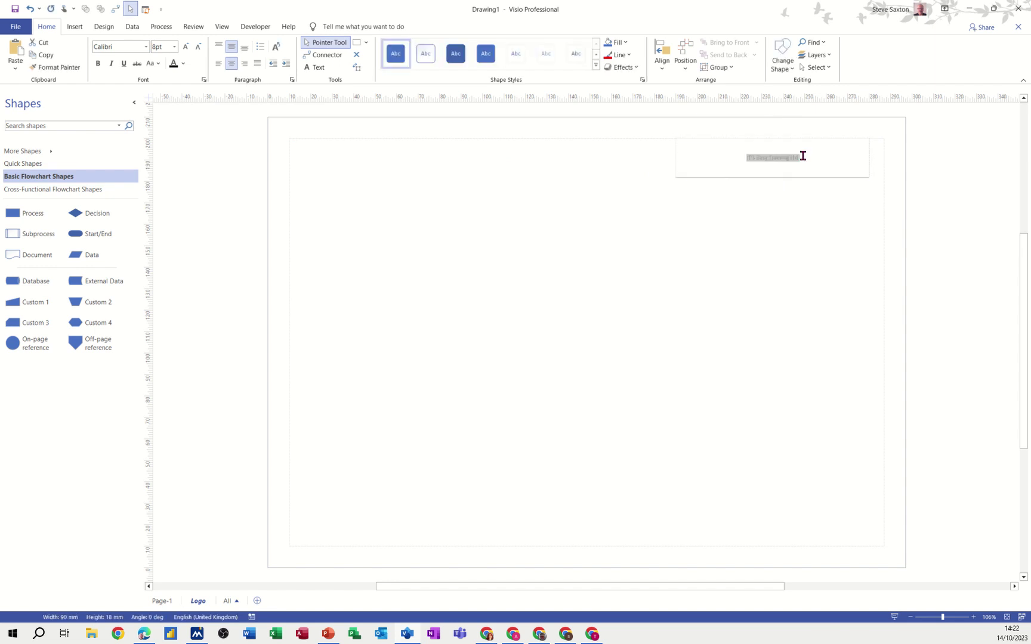
{"action": "left_click", "coordinate": [175, 46]}
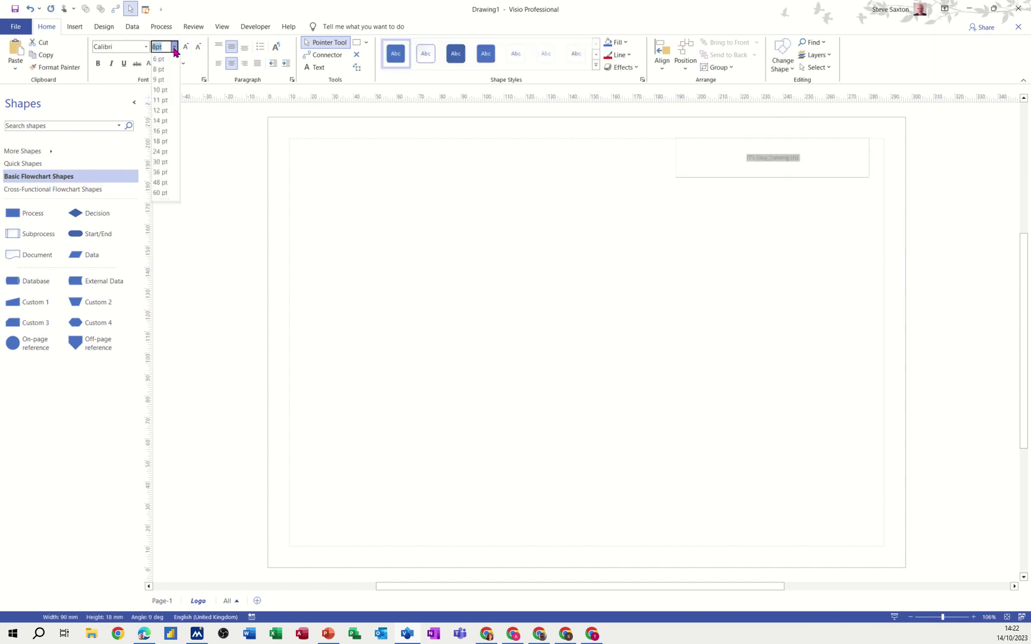
{"action": "left_click", "coordinate": [156, 131]}
{"action": "left_click", "coordinate": [646, 242]}
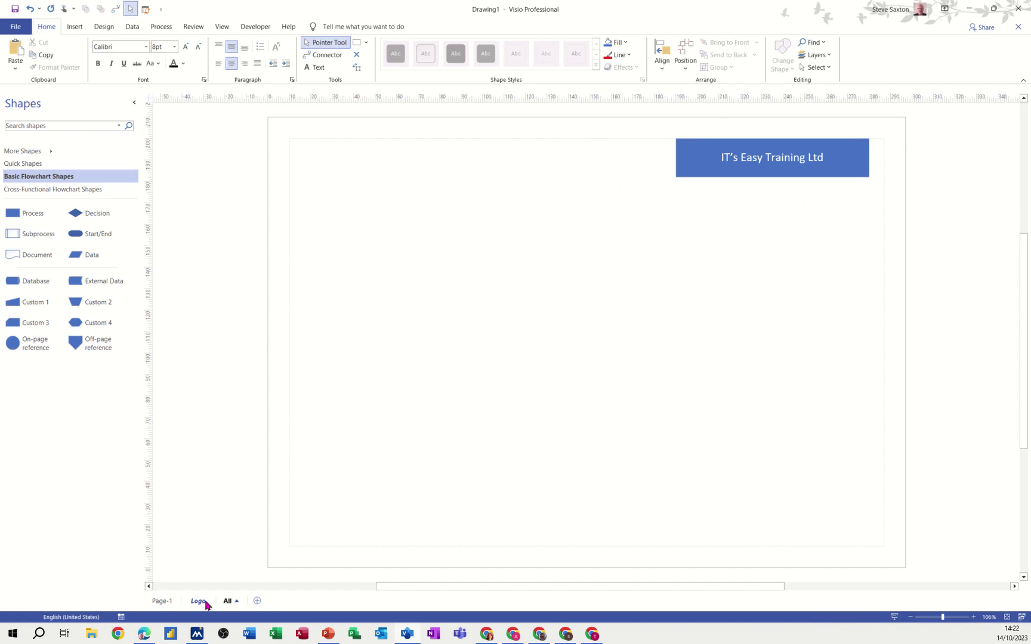
- Add the border and title design with the layered blue header banner, date and page number to Page-1
{"action": "left_click", "coordinate": [163, 602]}
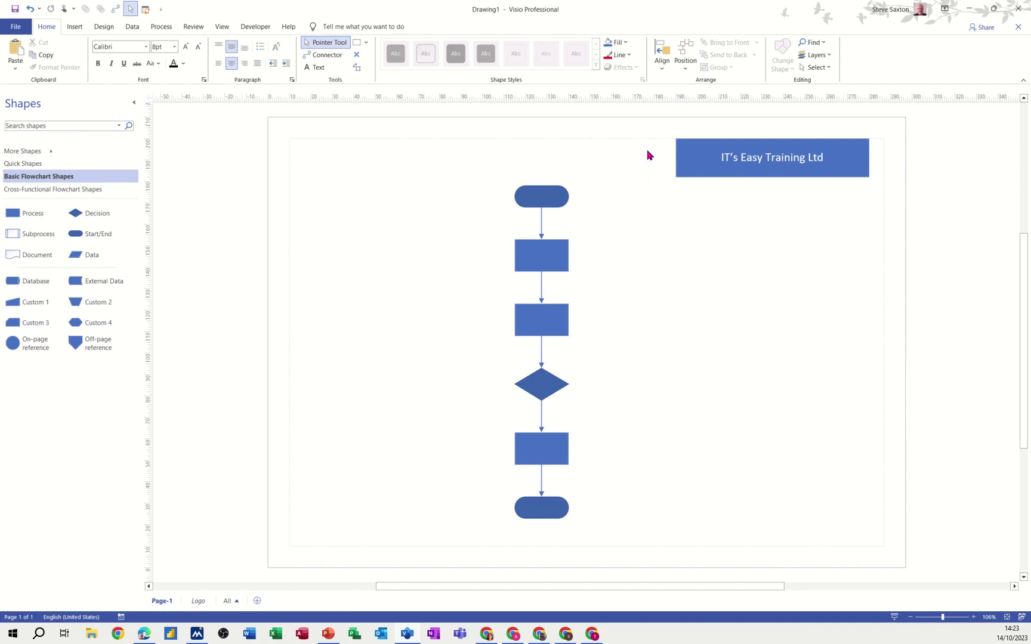
{"action": "left_click", "coordinate": [101, 28]}
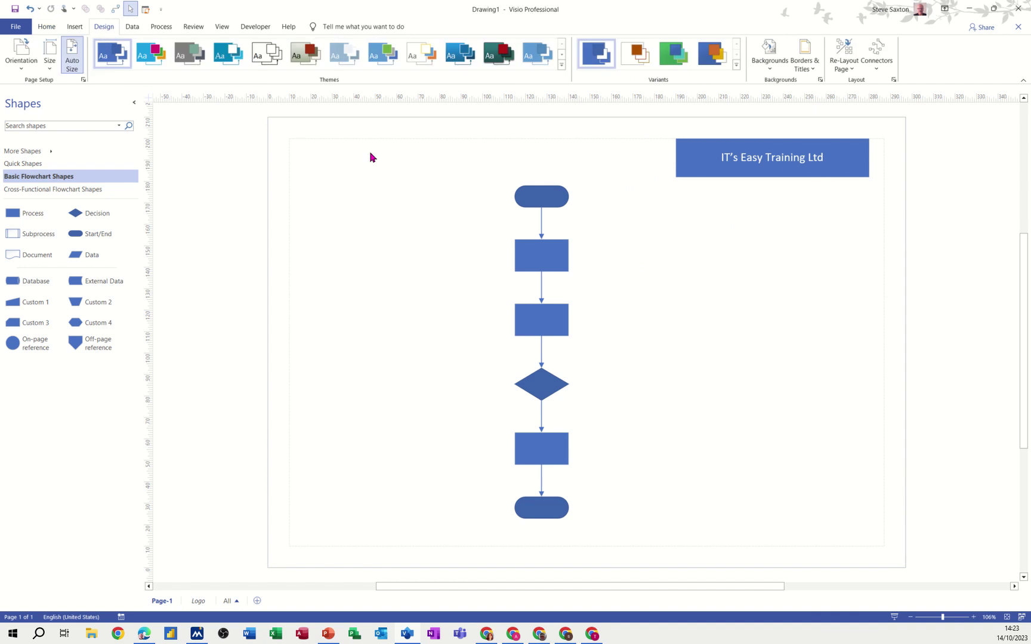
{"action": "left_click", "coordinate": [810, 72]}
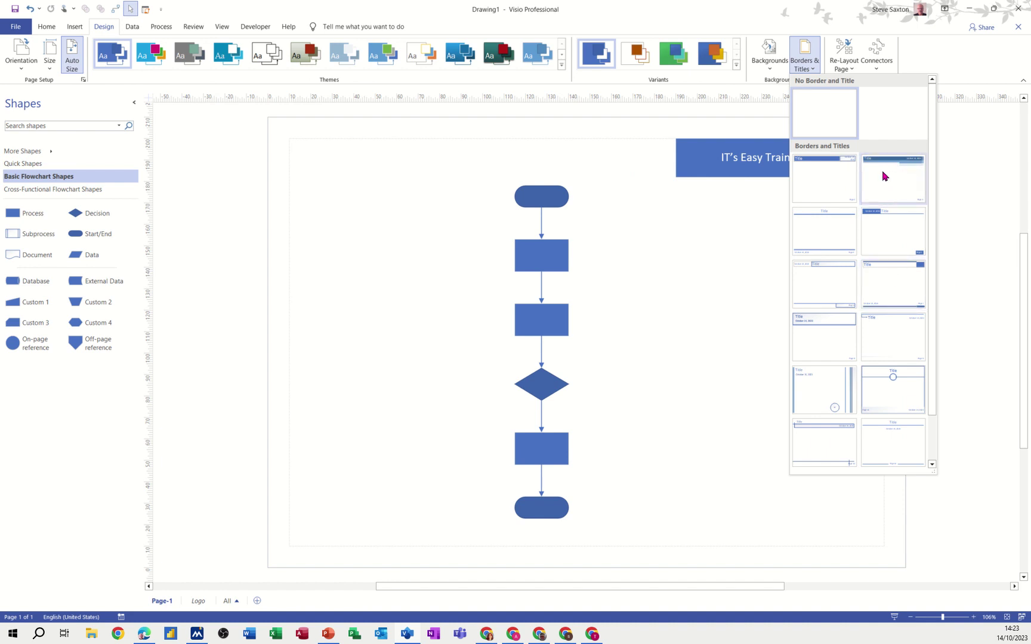
{"action": "left_click", "coordinate": [889, 174]}
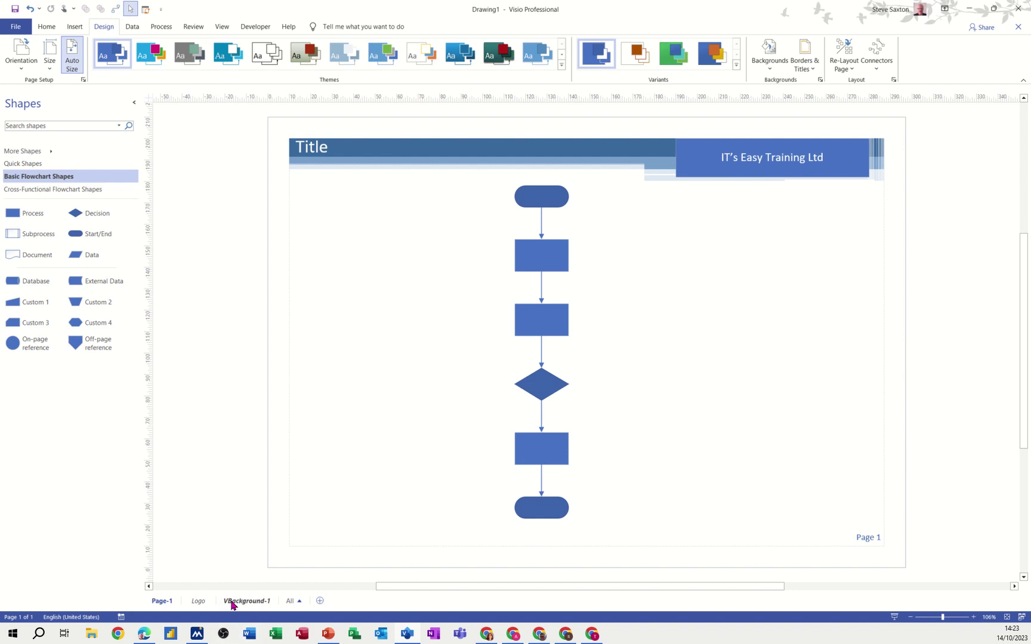
- Move the company name box on the Logo page down below the header banner so it clears the date
{"action": "left_click", "coordinate": [191, 602]}
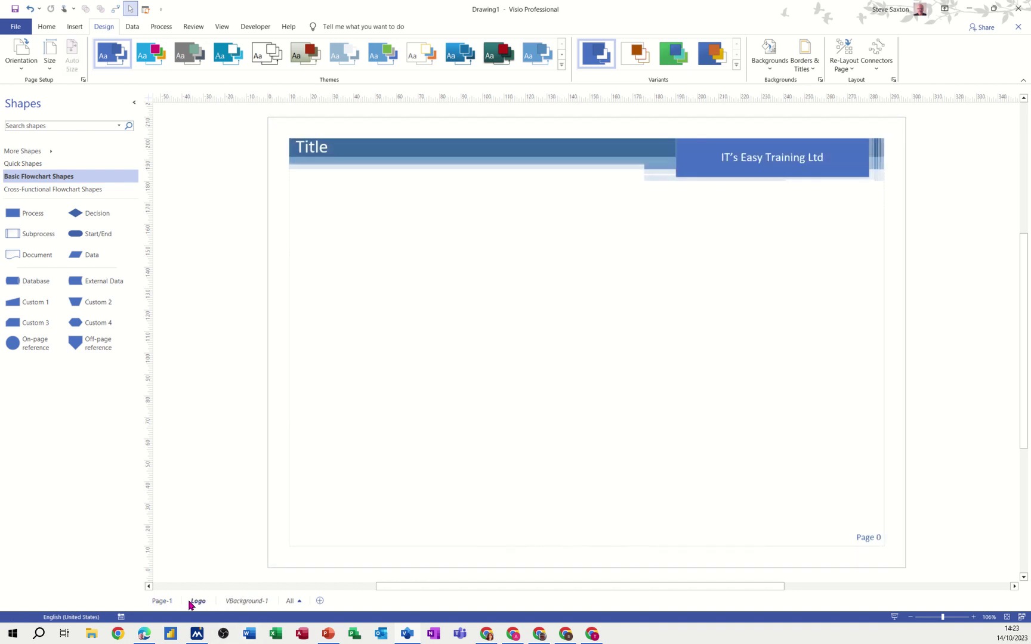
{"action": "left_click", "coordinate": [241, 603]}
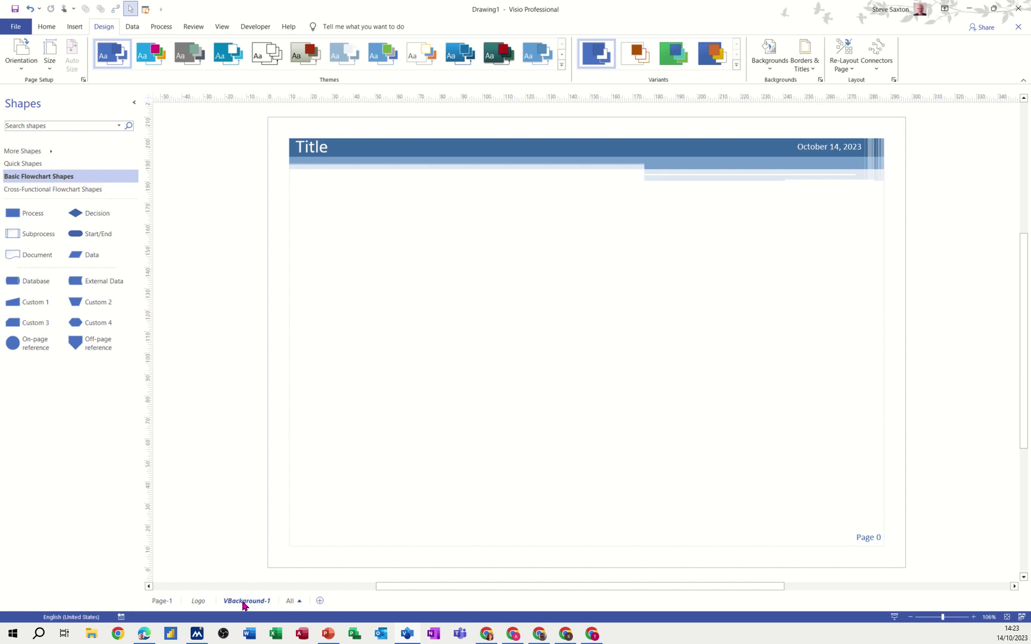
{"action": "left_click", "coordinate": [213, 604]}
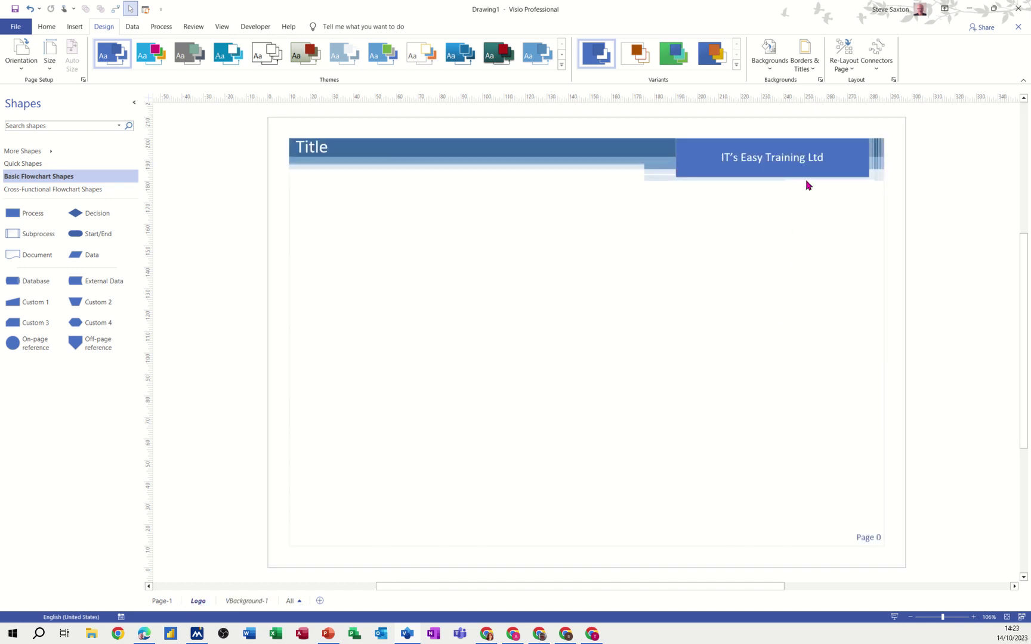
{"action": "left_click_drag", "start_coordinate": [807, 175], "coordinate": [815, 210]}
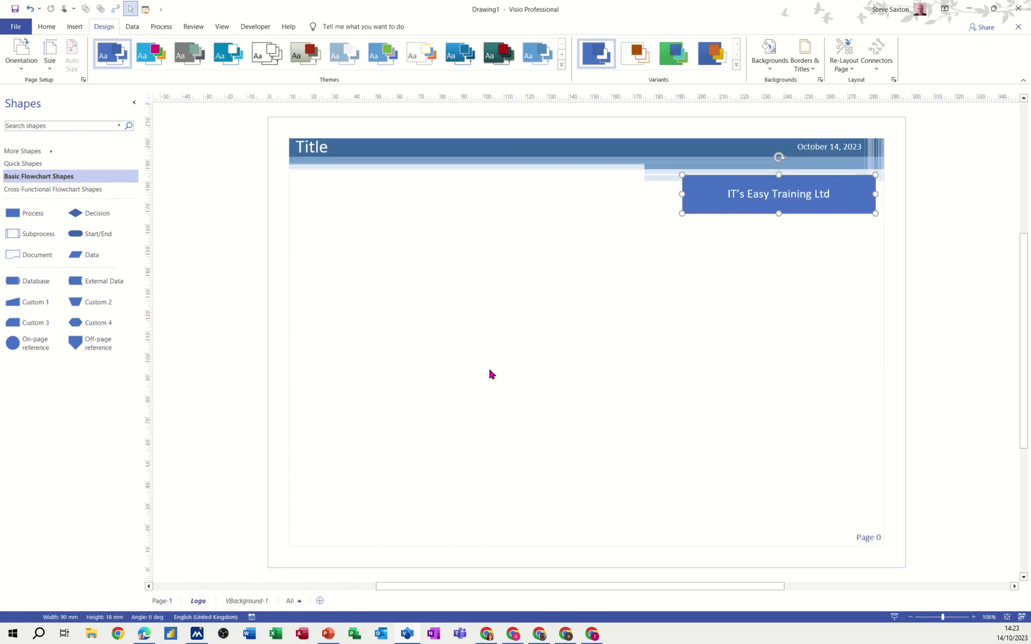
- Change the banner title on the VBackground-1 page to "Induction"
{"action": "left_click", "coordinate": [250, 602]}
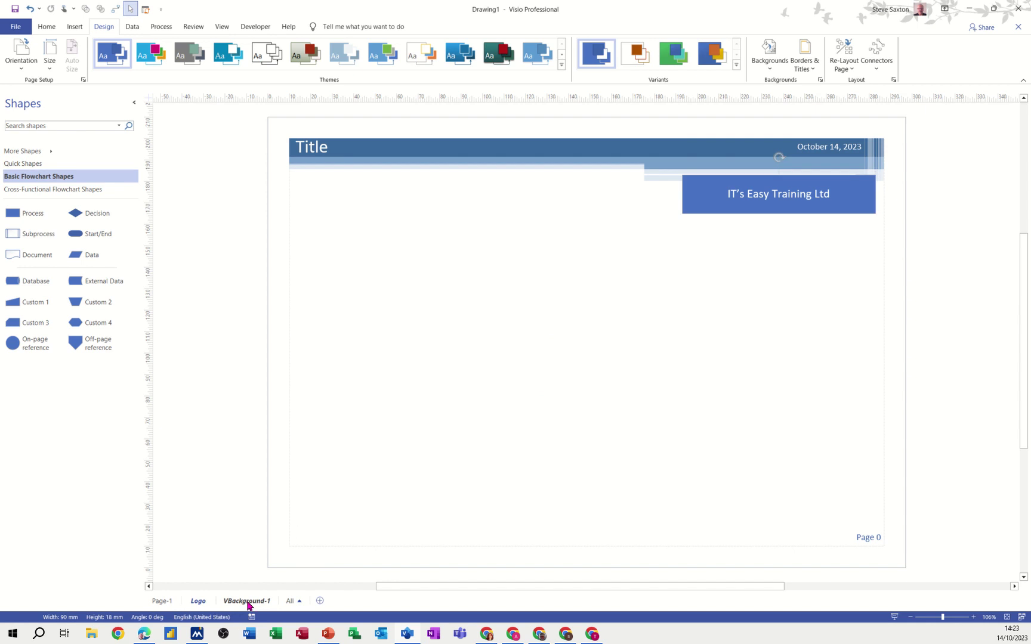
{"action": "double_click", "coordinate": [319, 149]}
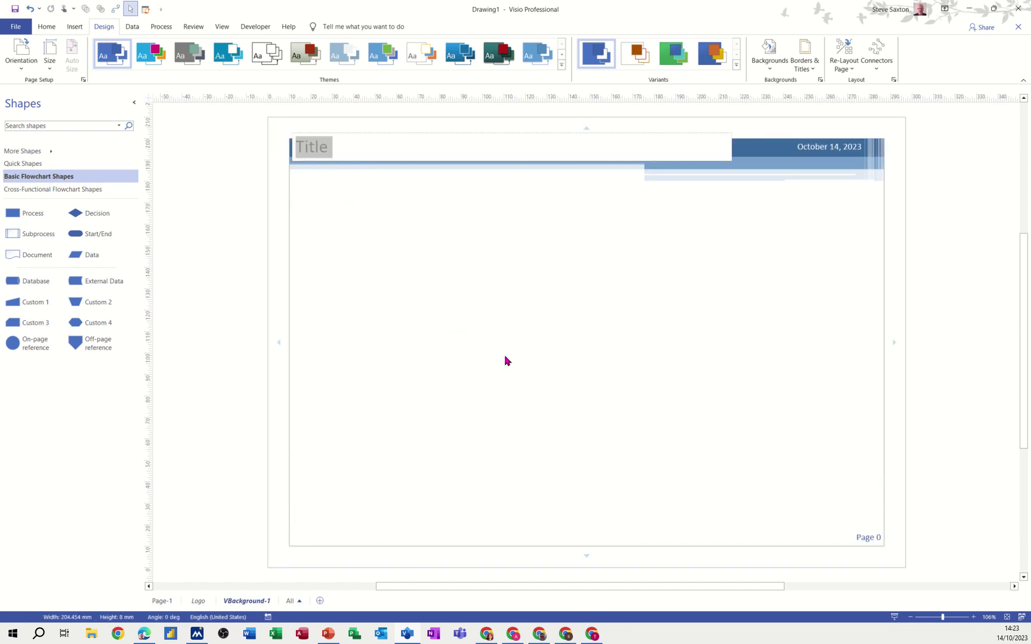
{"action": "type", "text": "Inductio"}
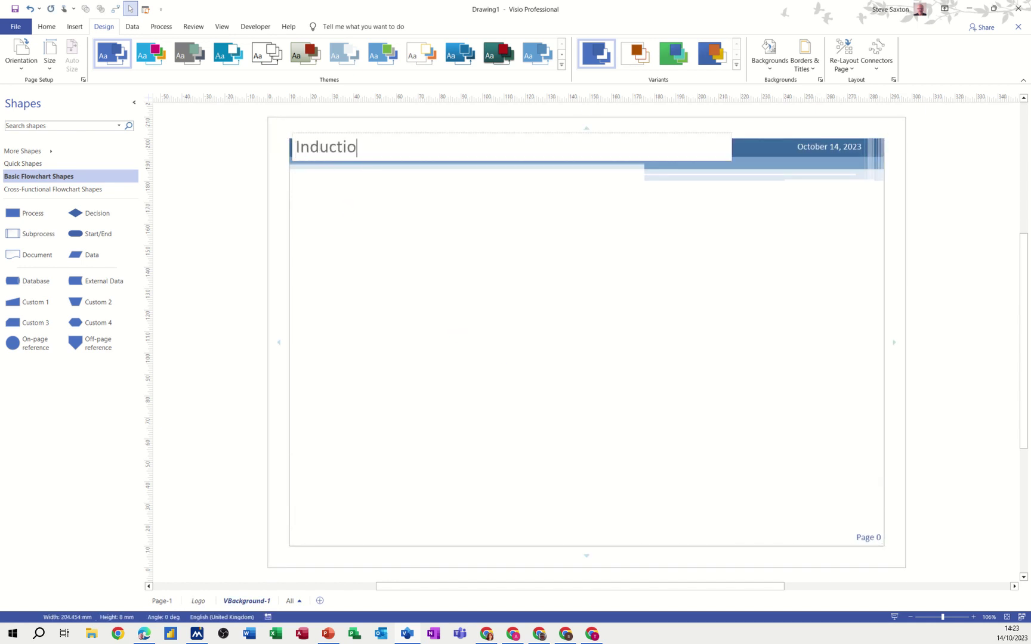
{"action": "type", "text": "n"}
{"action": "left_click", "coordinate": [583, 237]}
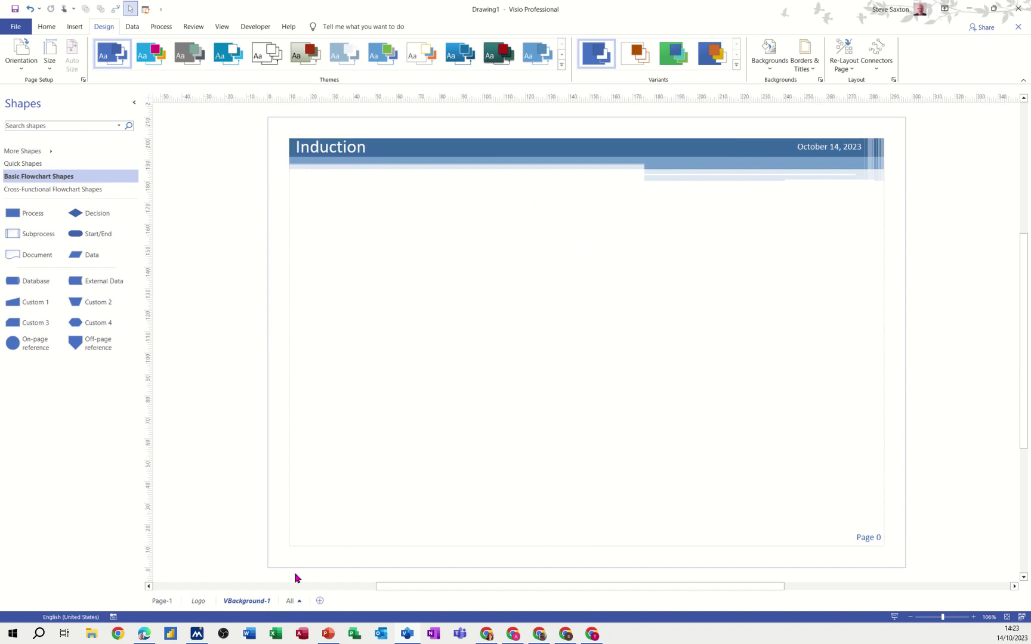
- Review Page-1's page properties to check which background is assigned
{"action": "left_click", "coordinate": [160, 601]}
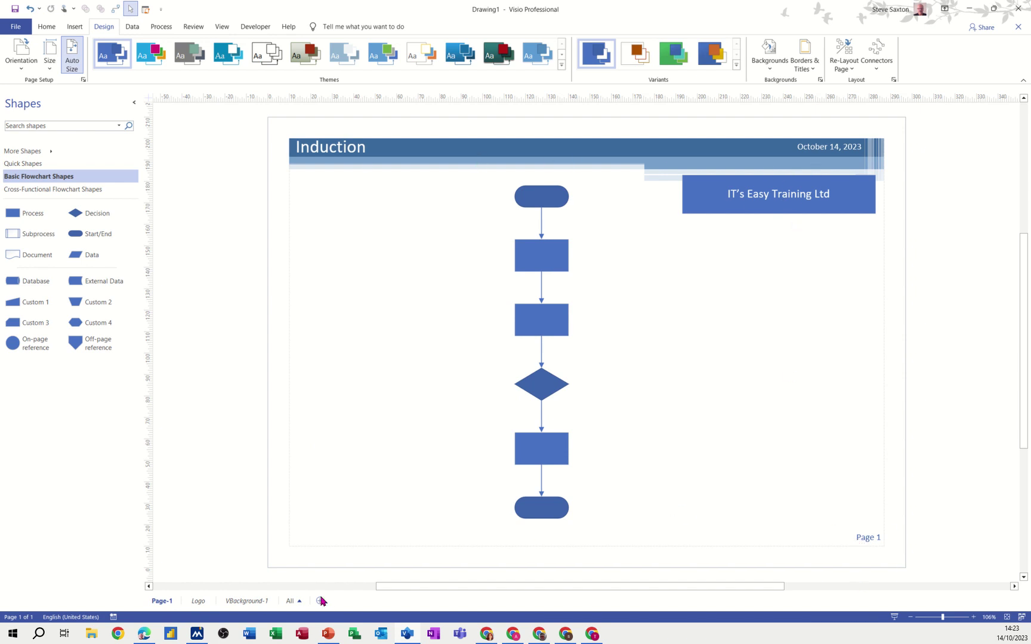
{"action": "right_click", "coordinate": [165, 604]}
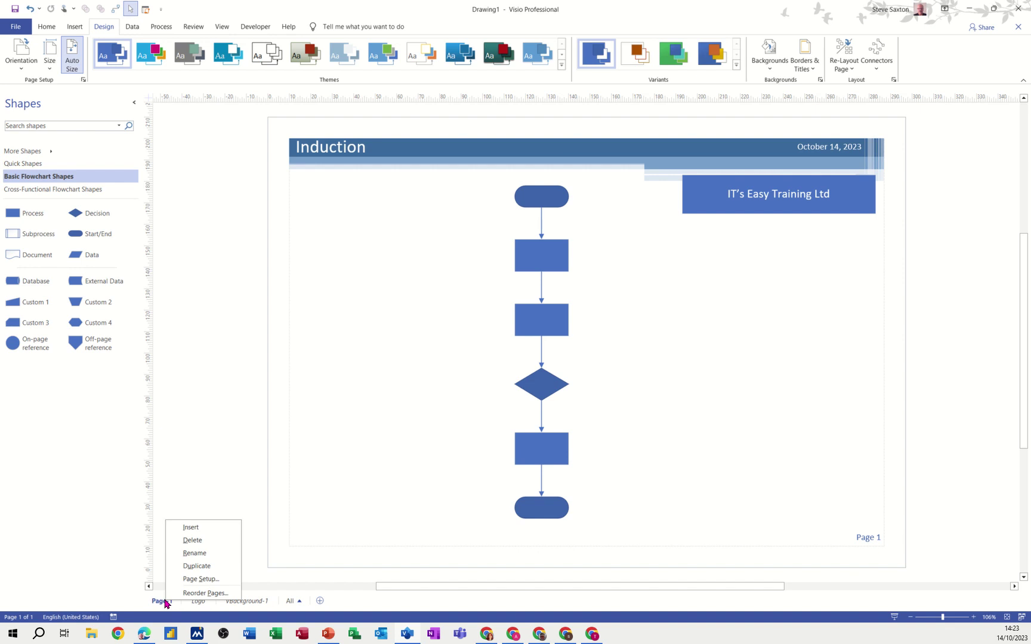
{"action": "left_click", "coordinate": [201, 578]}
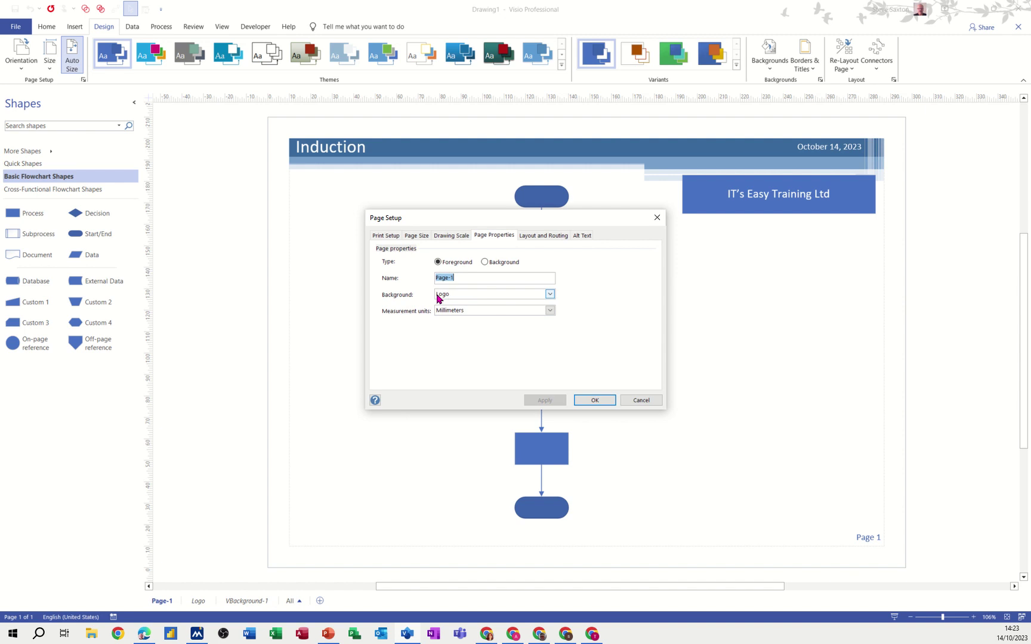
{"action": "left_click", "coordinate": [595, 401]}
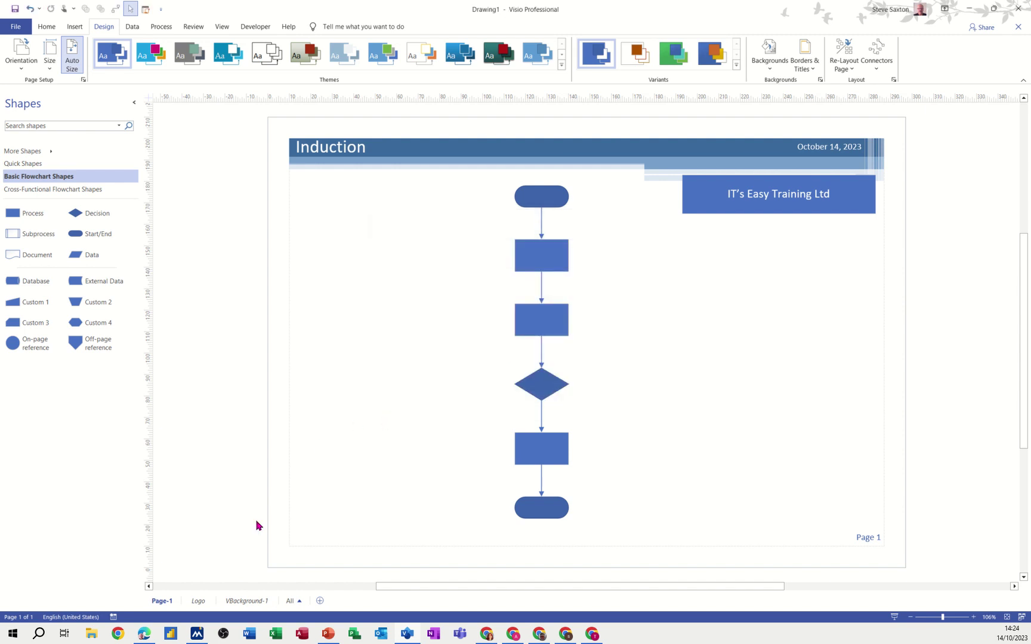
- Add a new page after Page-1 and compare its background with the Logo page and Page-1
{"action": "left_click", "coordinate": [320, 601]}
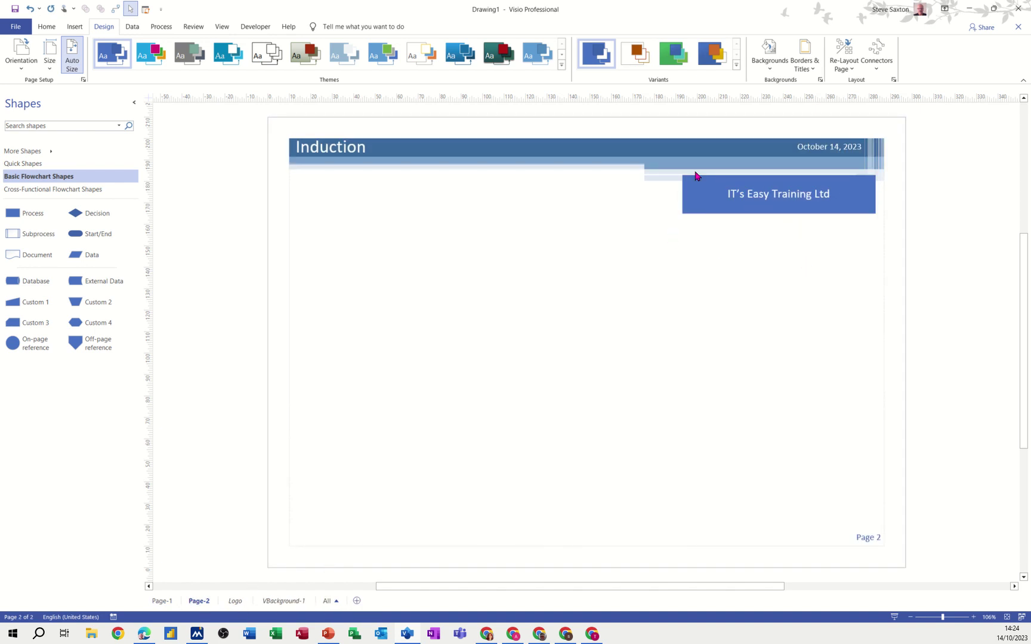
{"action": "left_click", "coordinate": [234, 602]}
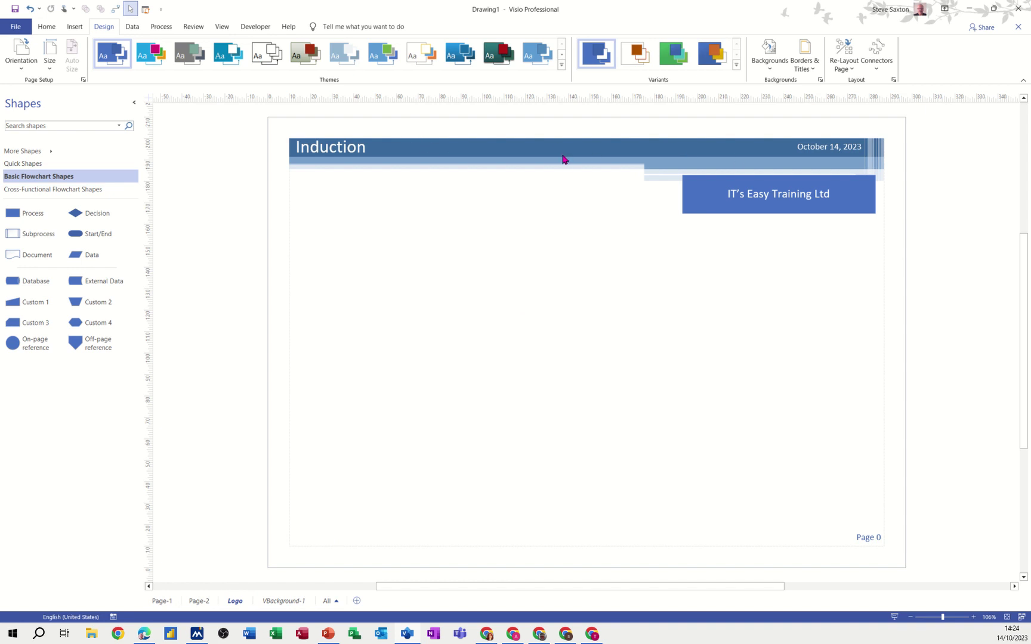
{"action": "left_click", "coordinate": [197, 603]}
{"action": "left_click", "coordinate": [158, 603]}
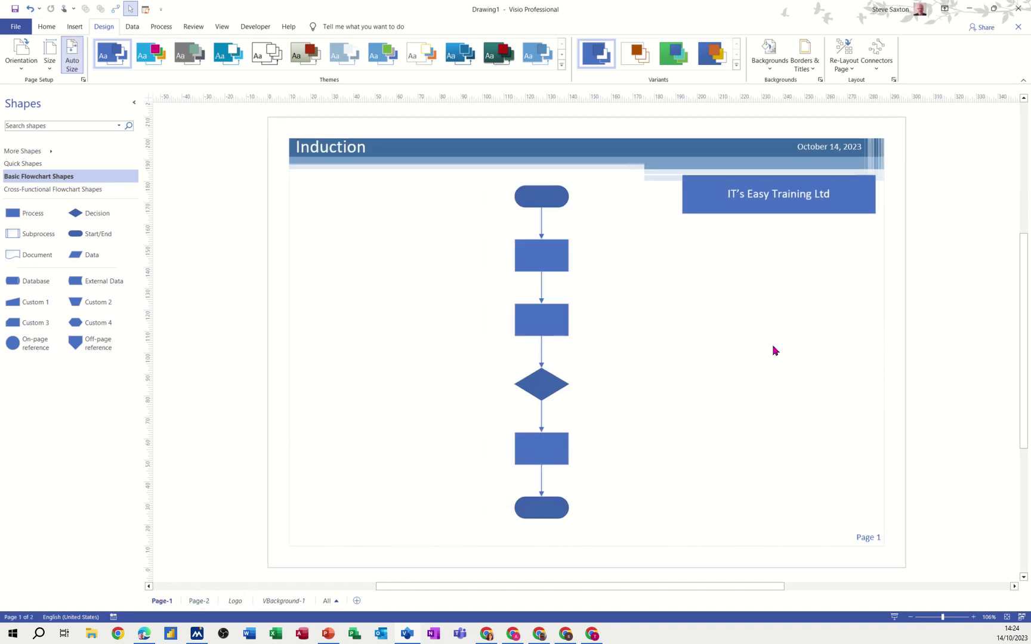